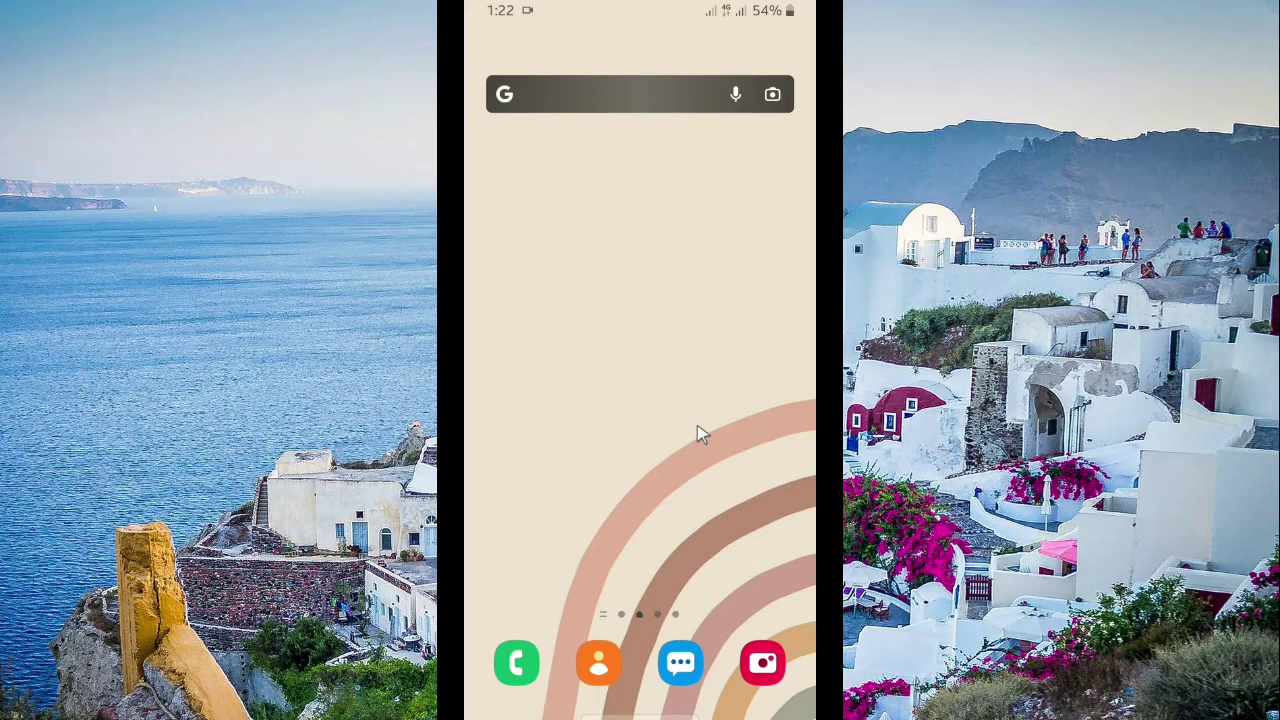
Step: Swipe to the next home-screen page of apps, where Twitter is
left_click_drag(700, 433, 560, 432)
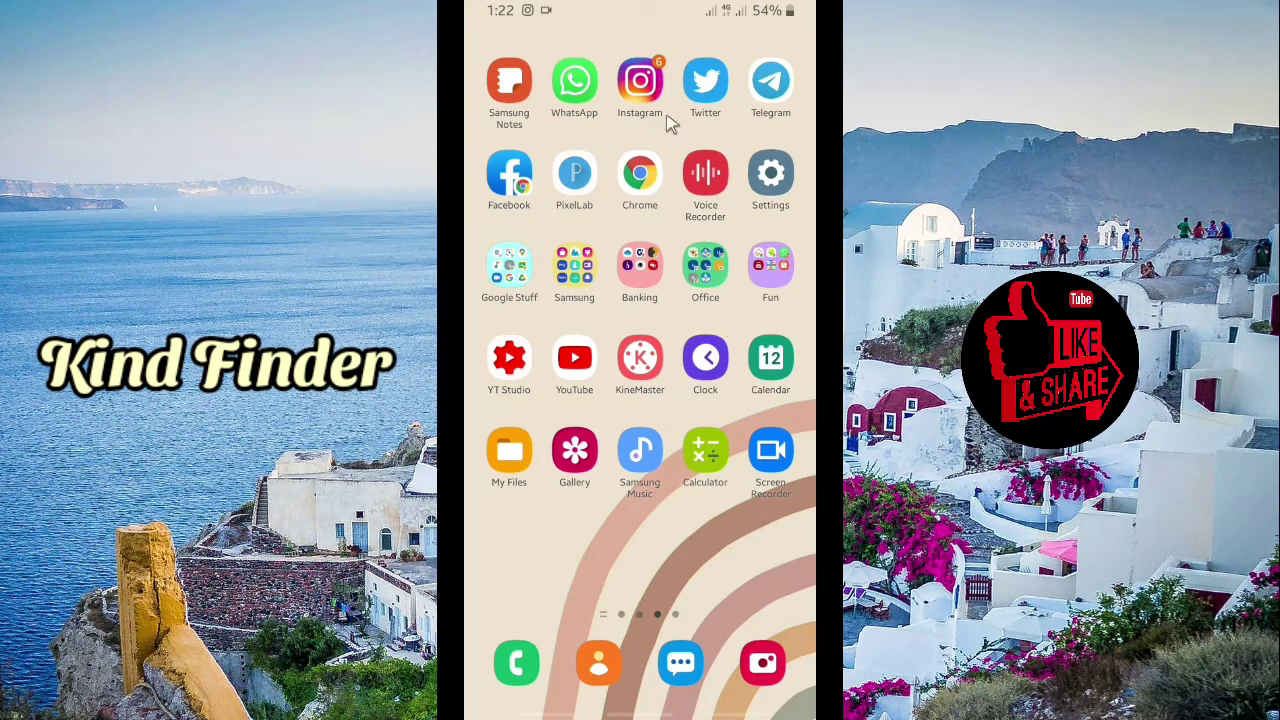
Step: Launch Twitter and choose 'Create a new account' from the account switcher menu
left_click(714, 90)
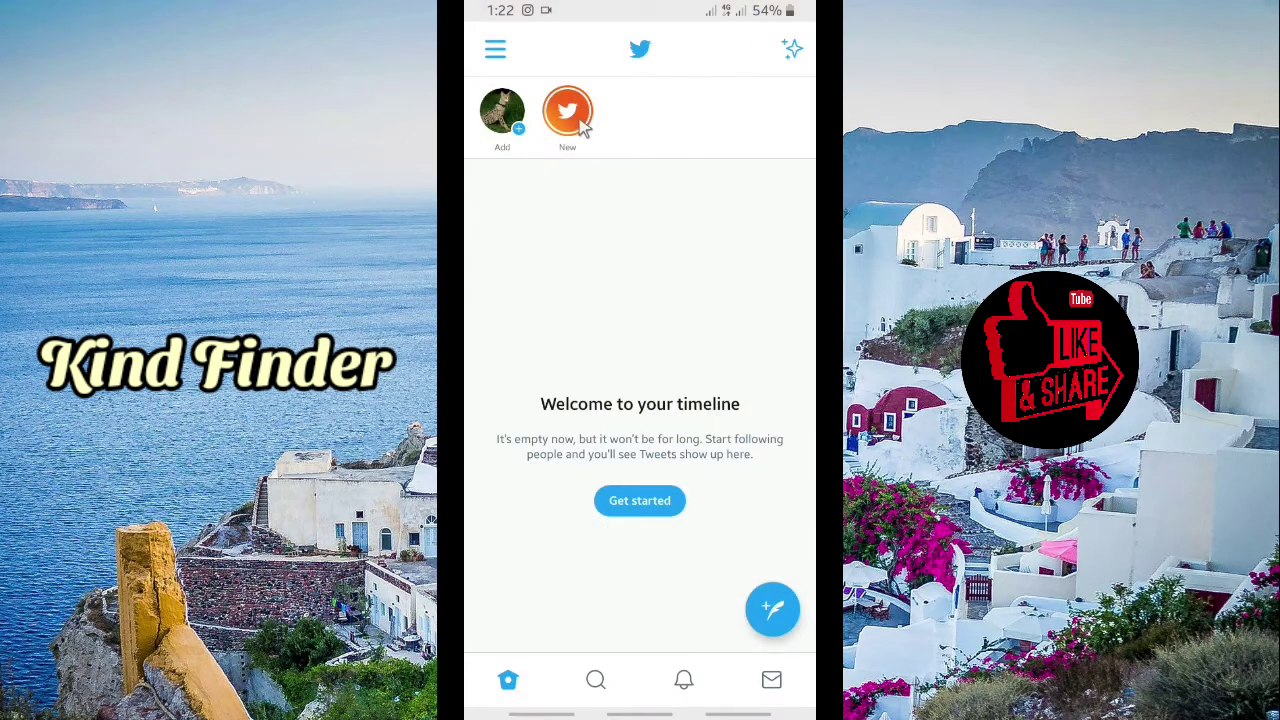
left_click(499, 55)
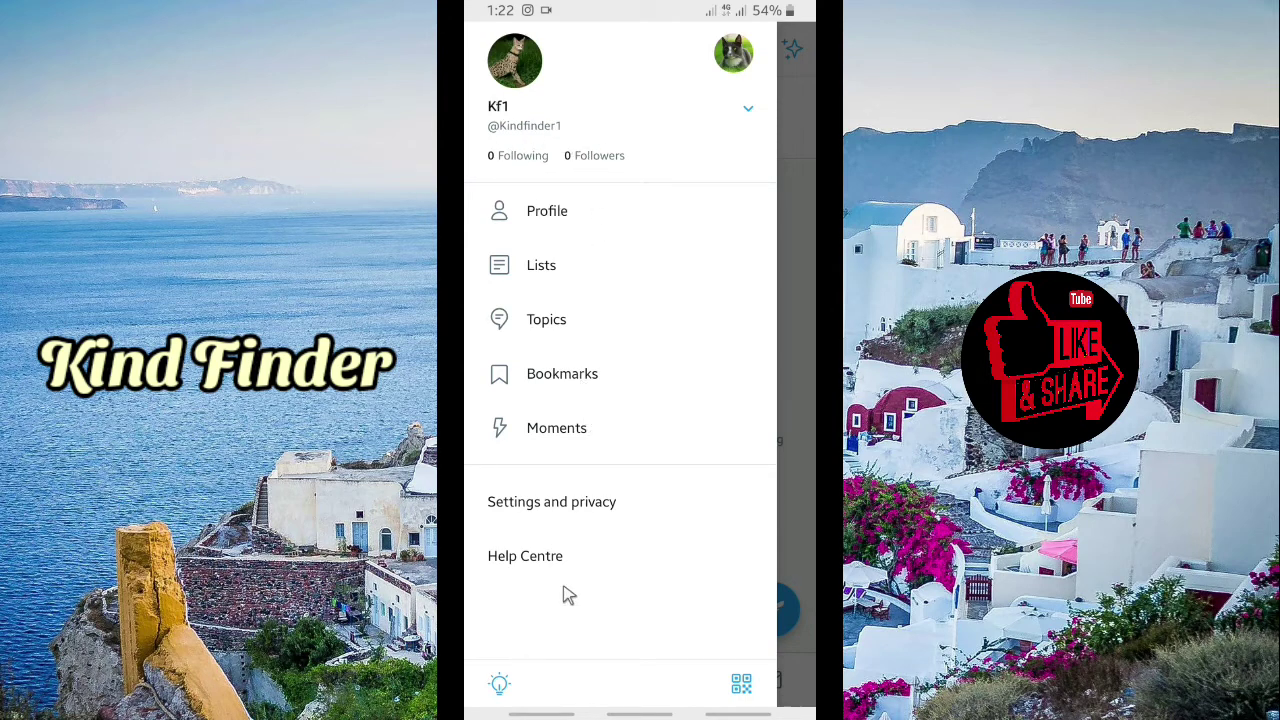
left_click(750, 113)
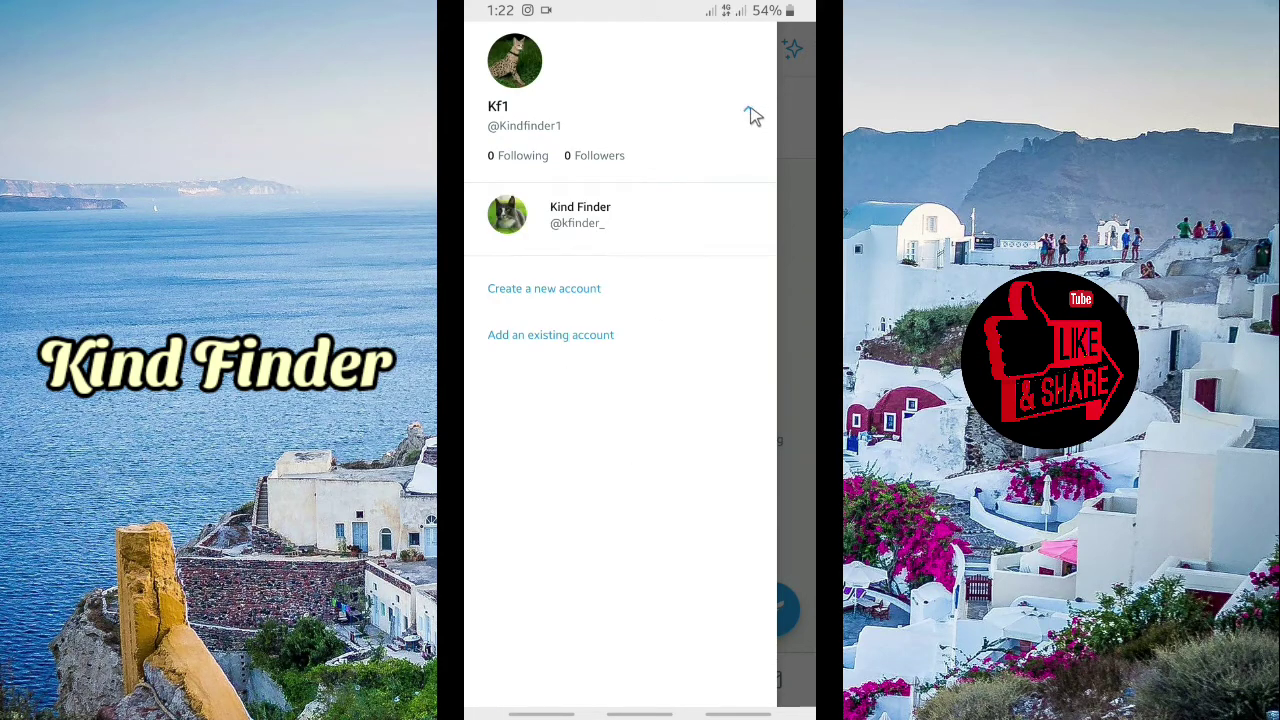
left_click(558, 291)
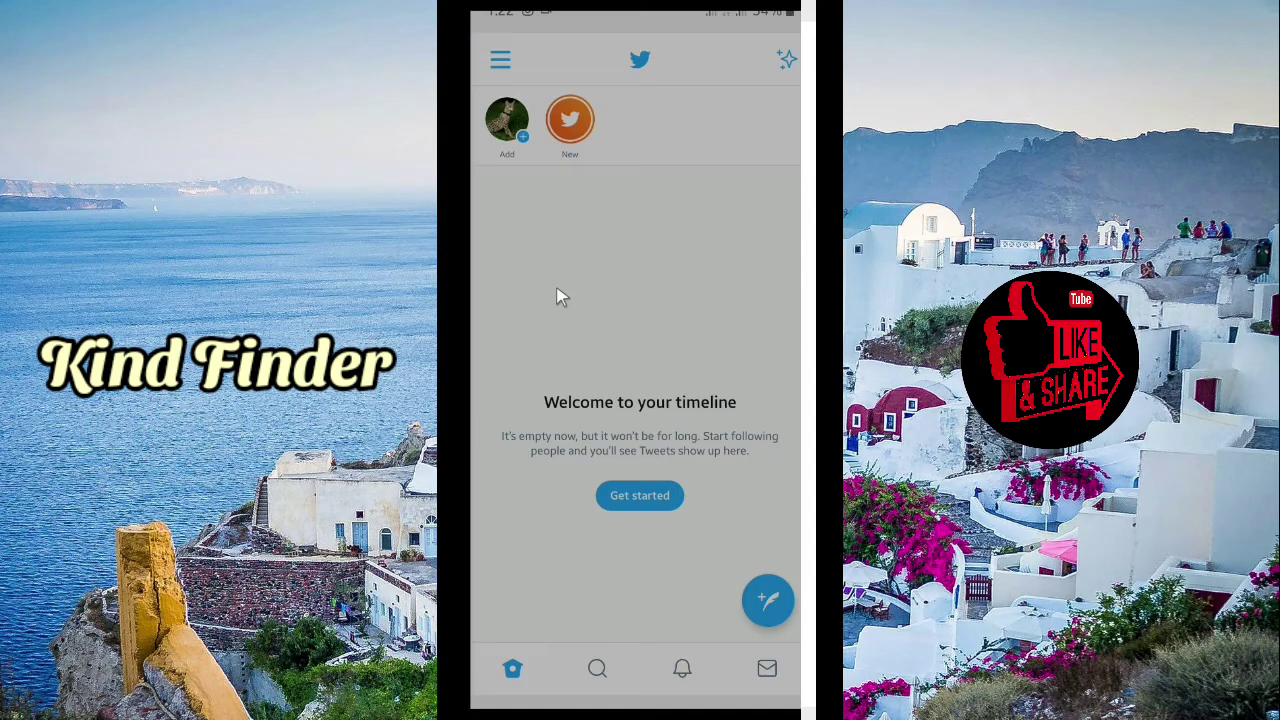
Step: Enter Kindfinder2 as the new account's name
left_click(546, 289)
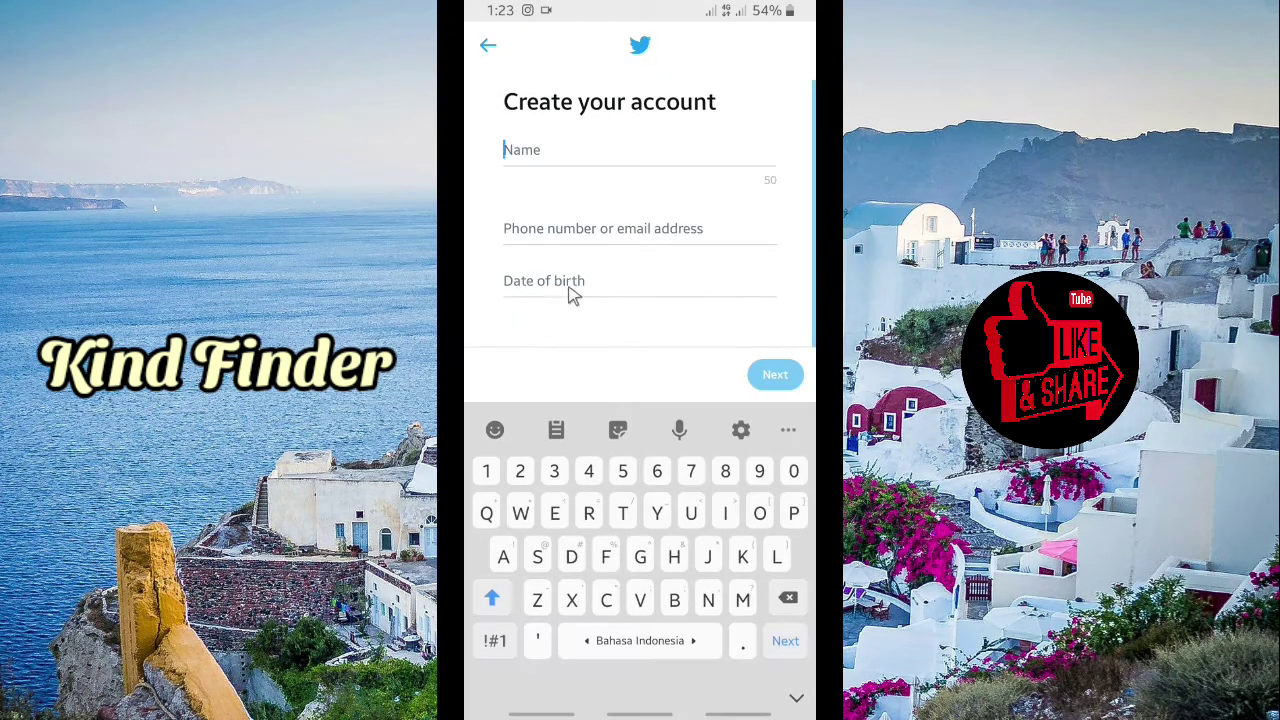
left_click(742, 556)
left_click(725, 513)
type("nder")
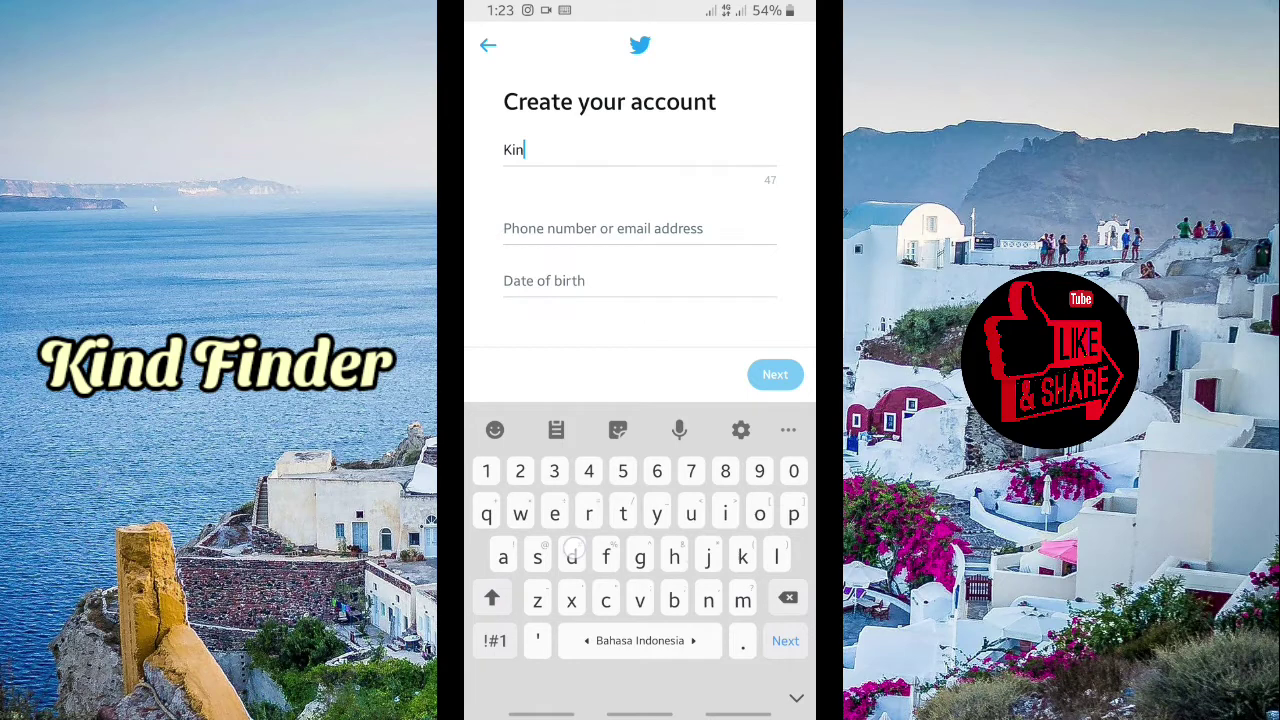
key("BackSpace")
key("BackSpace")
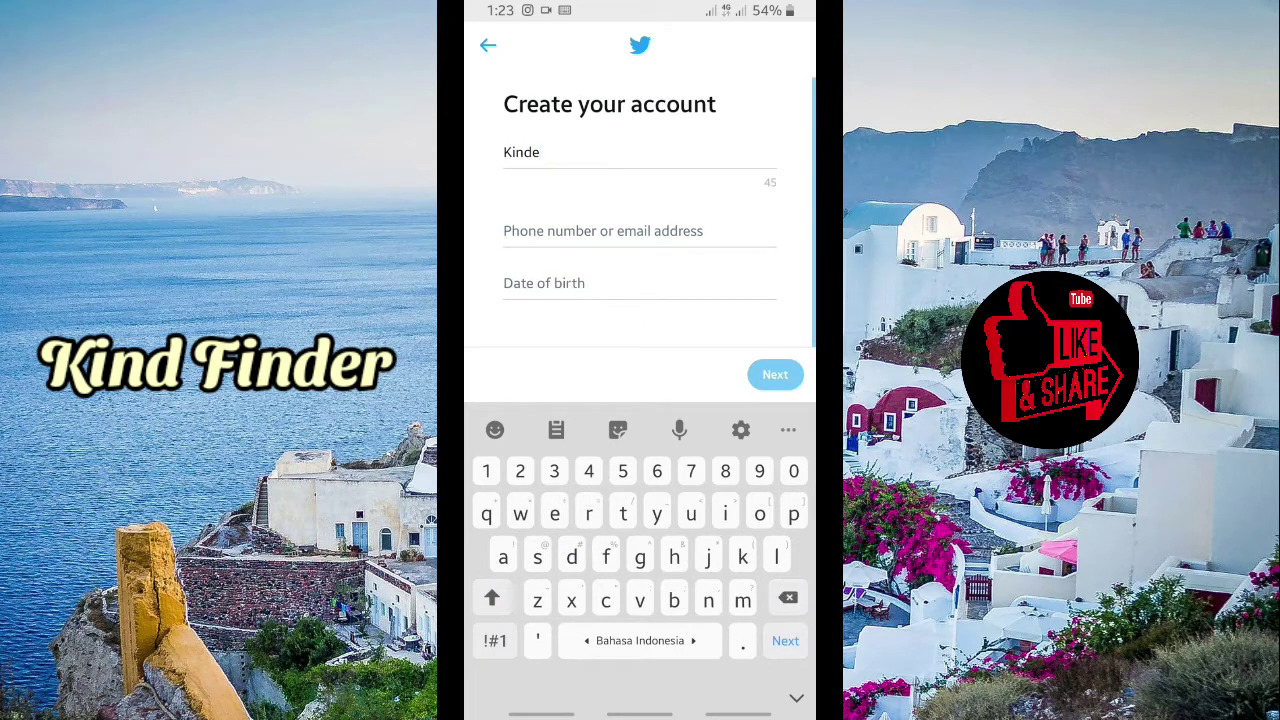
type("finder2")
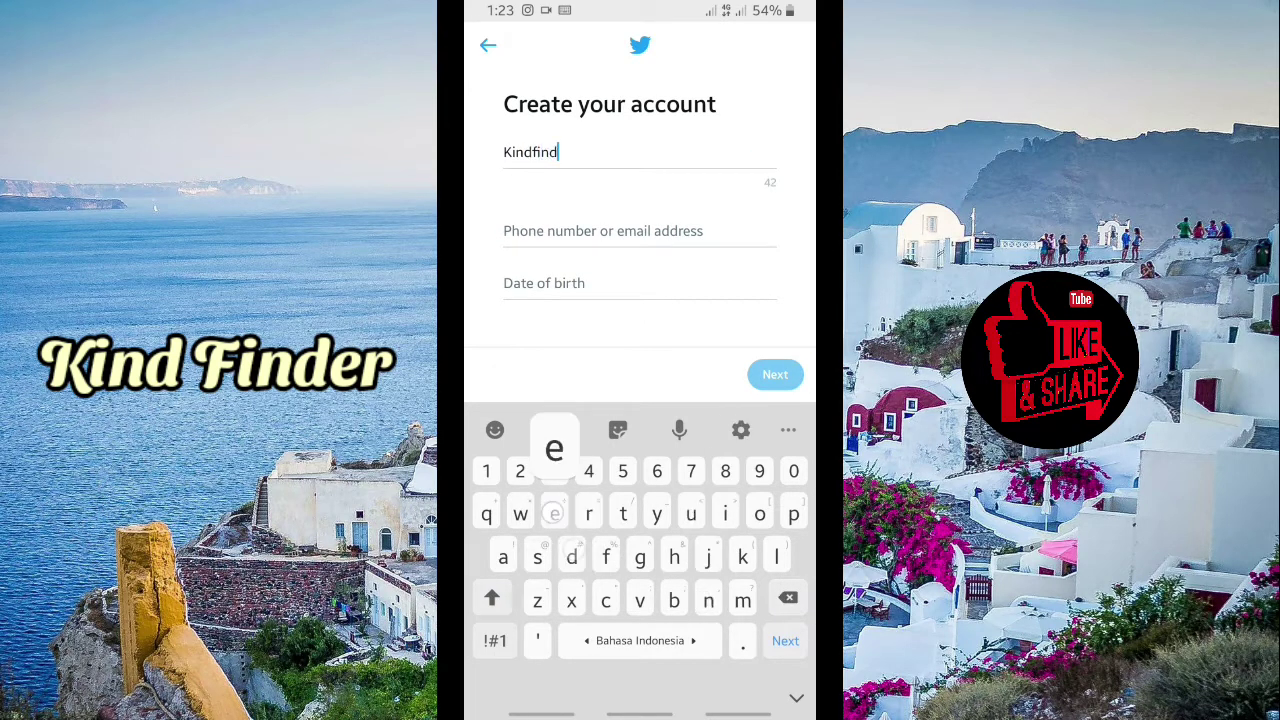
Step: Switch to email sign-up and enter the Gmail address with a +2 alias before the @
left_click(716, 232)
left_click(521, 374)
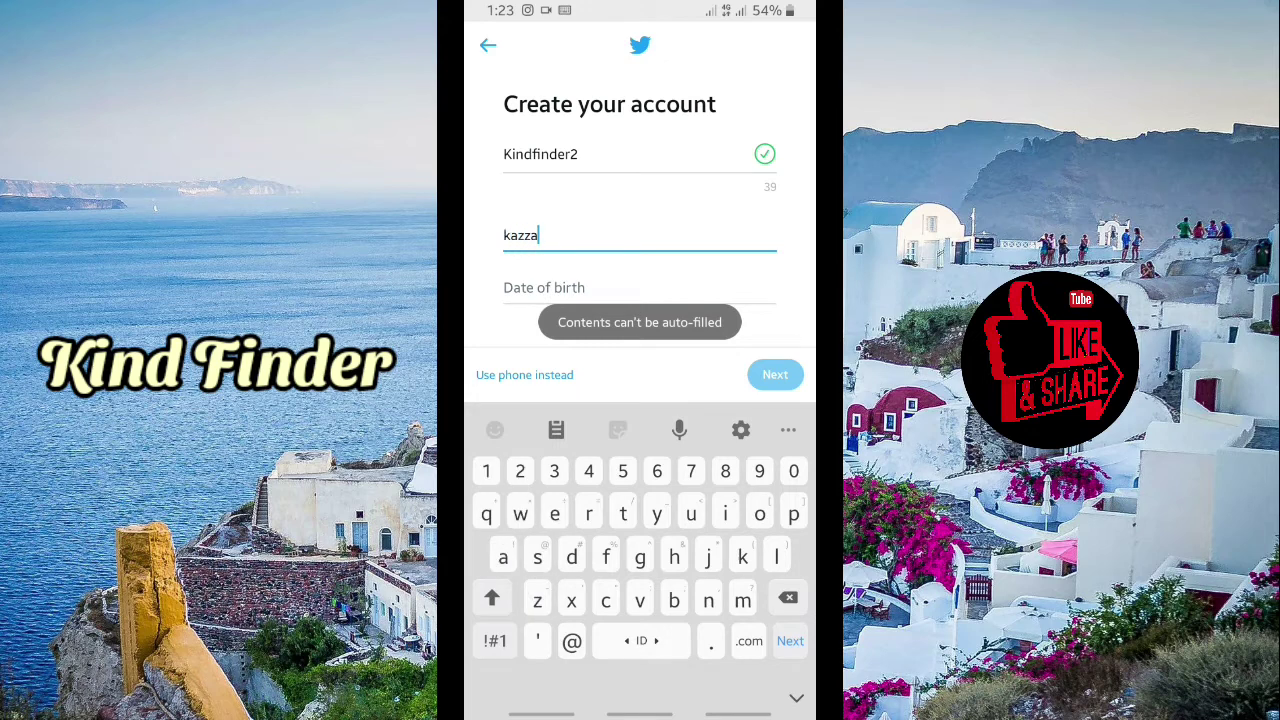
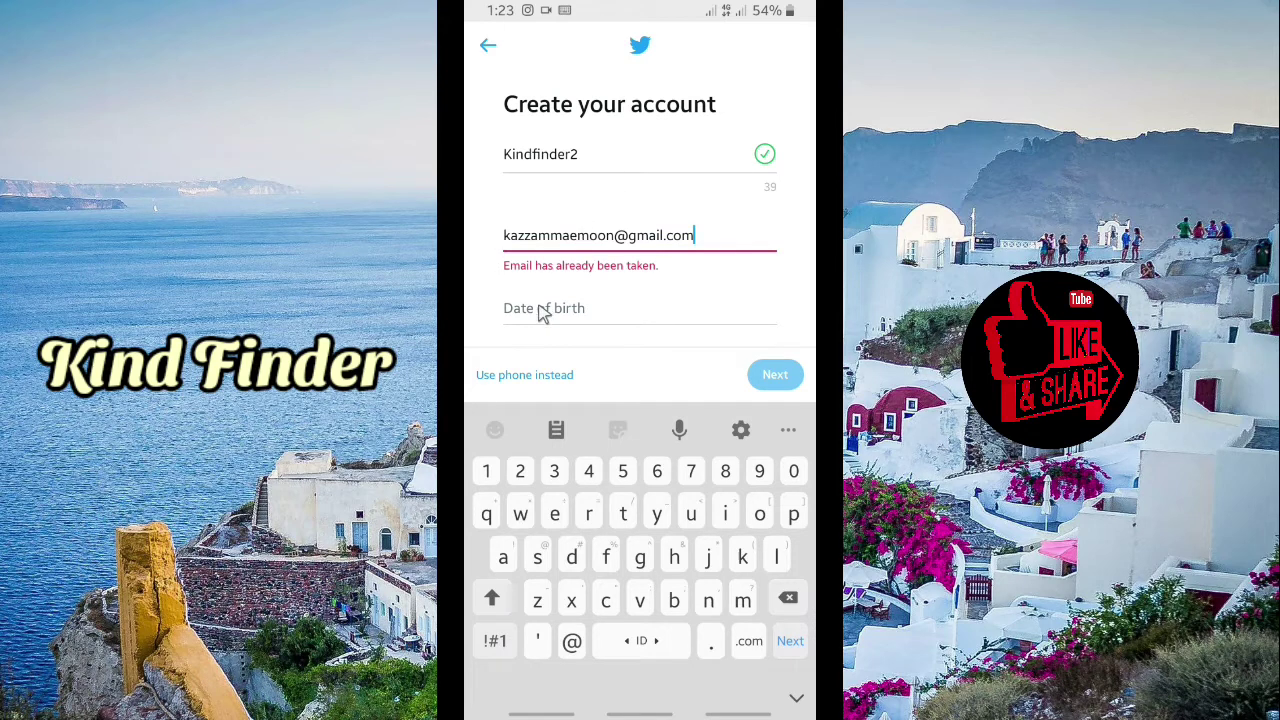
left_click(618, 234)
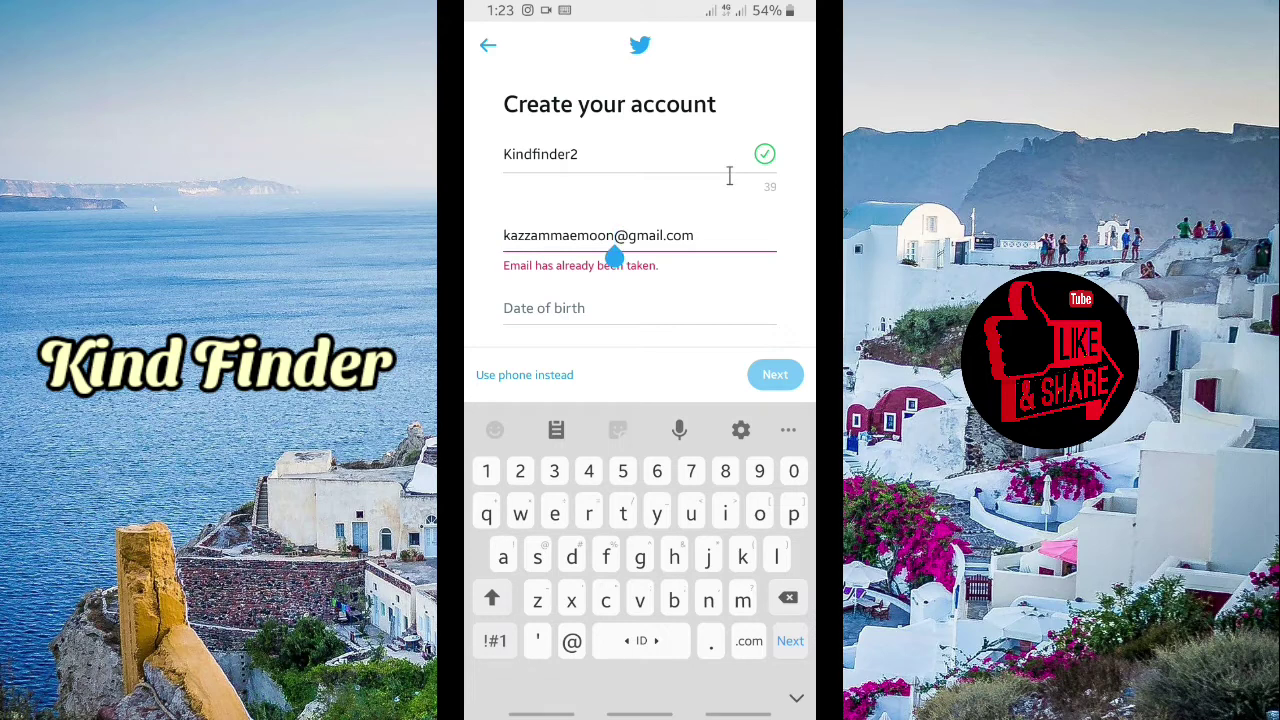
left_click(495, 640)
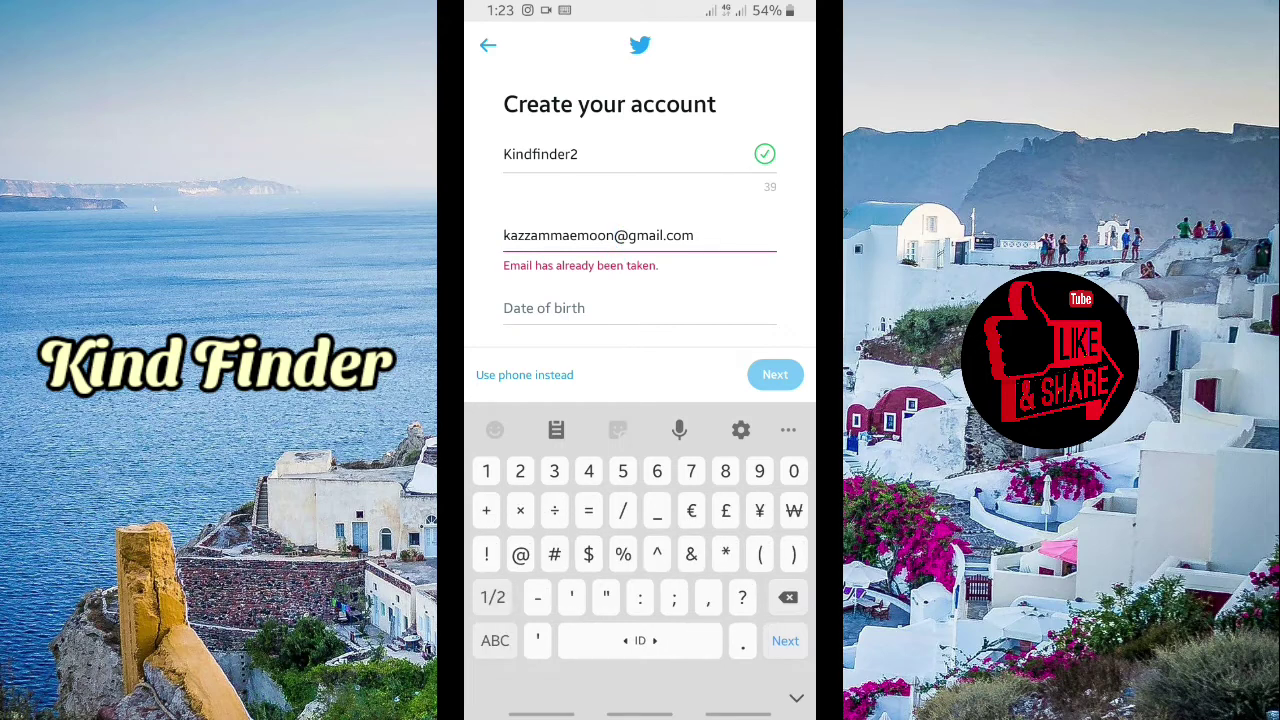
type("+")
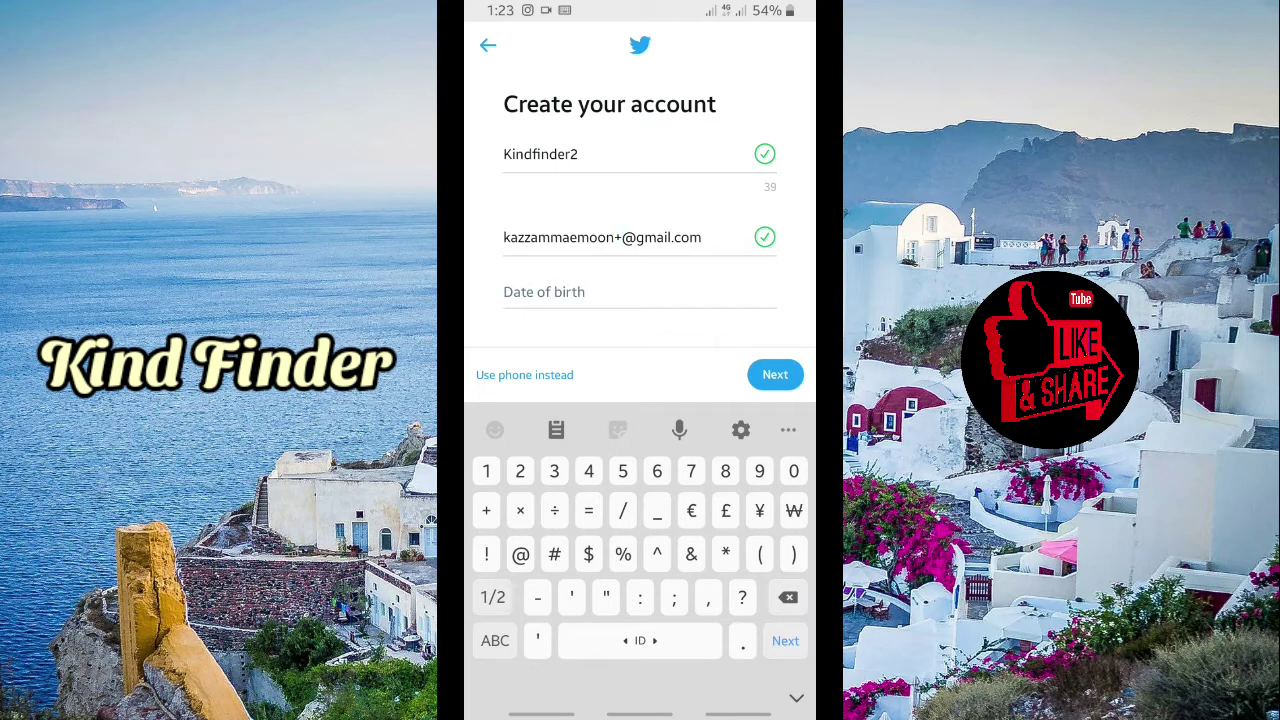
type("1")
key("BackSpace")
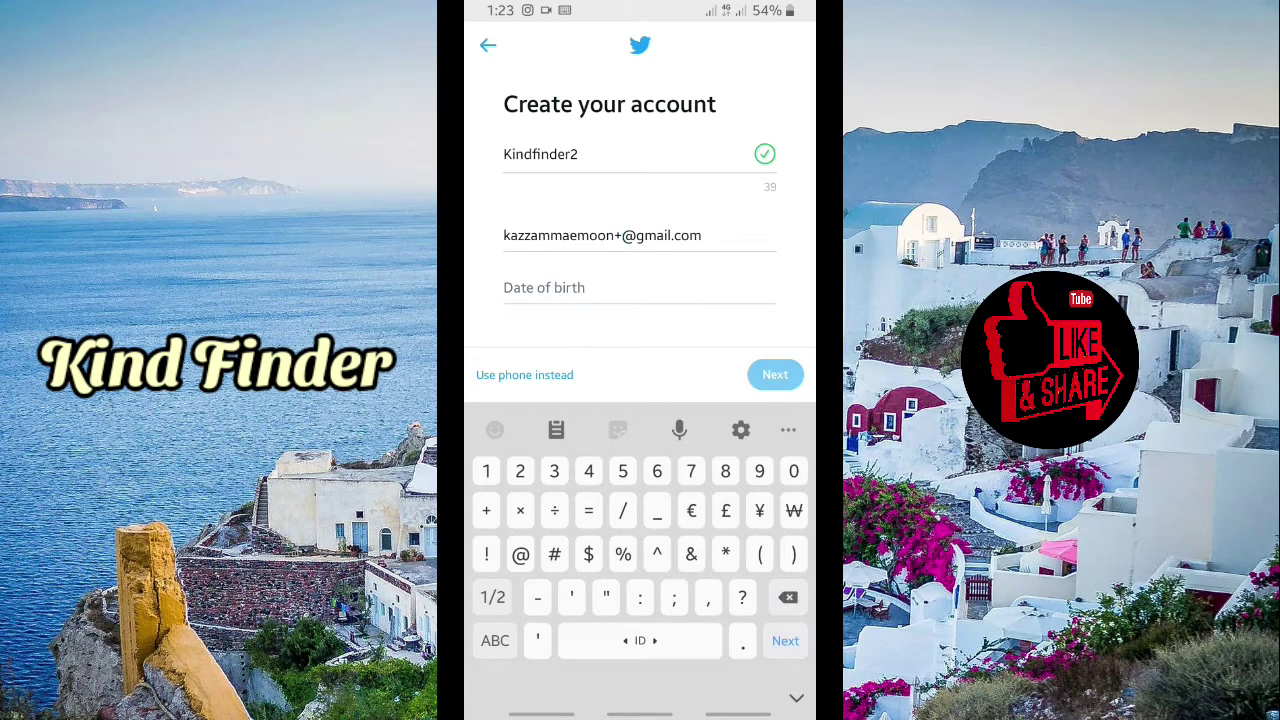
type("2")
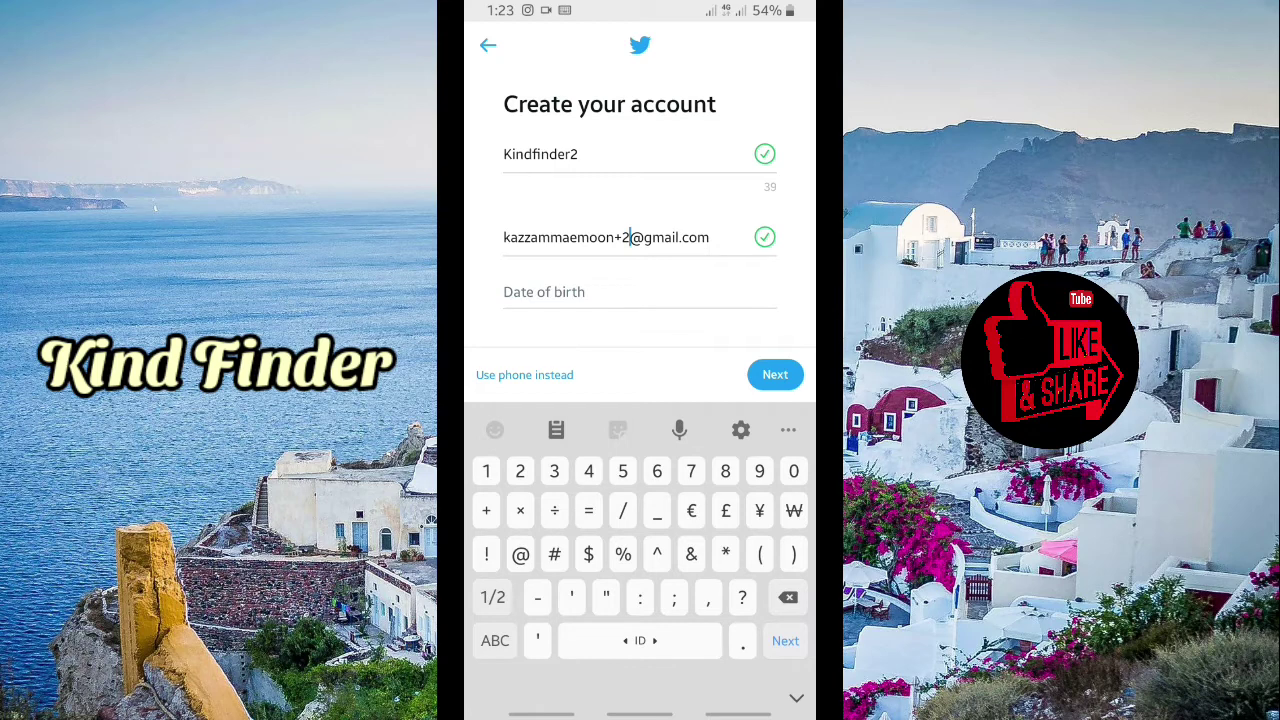
Step: Set the date of birth to 12 July 1995 and continue
left_click(702, 292)
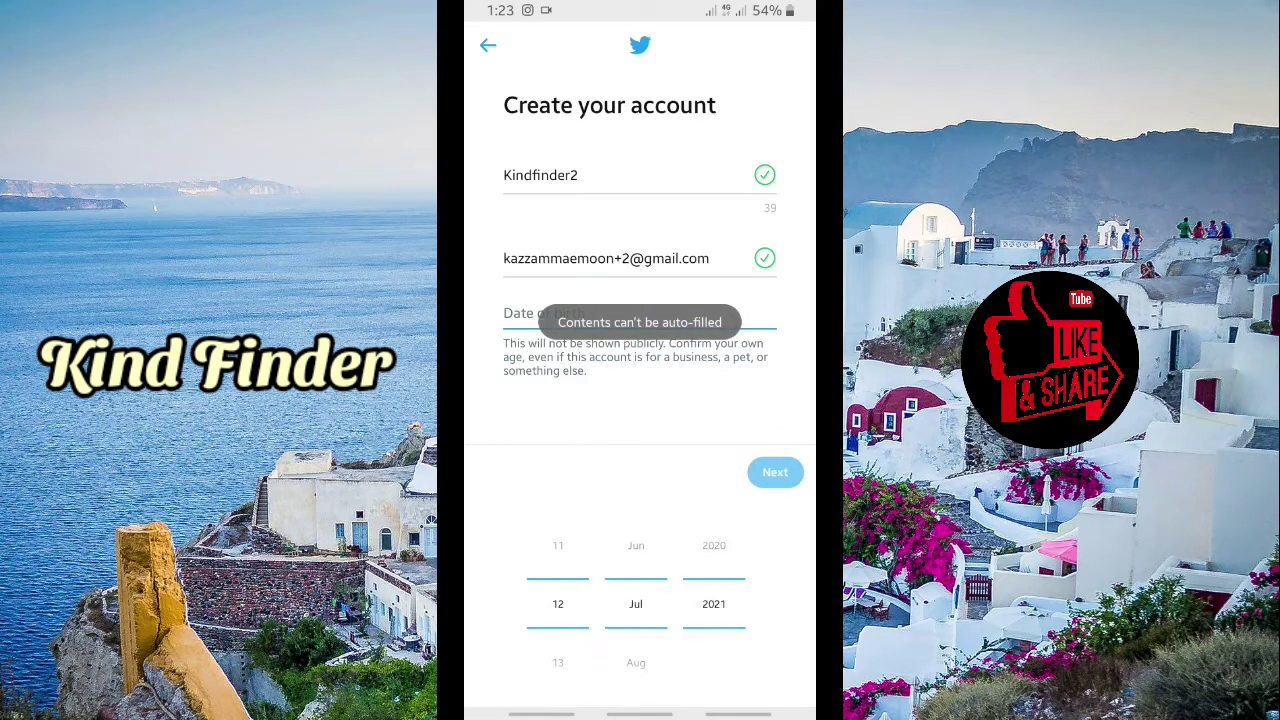
left_click_drag(723, 542, 722, 684)
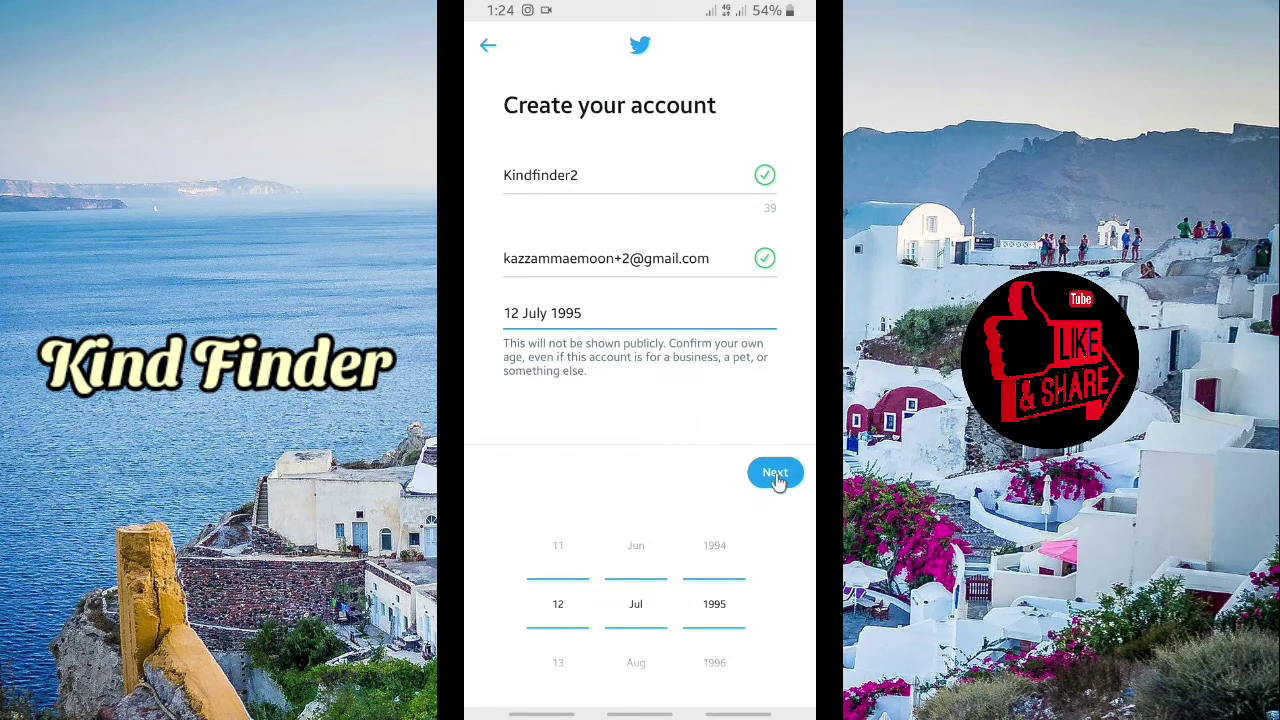
left_click(776, 477)
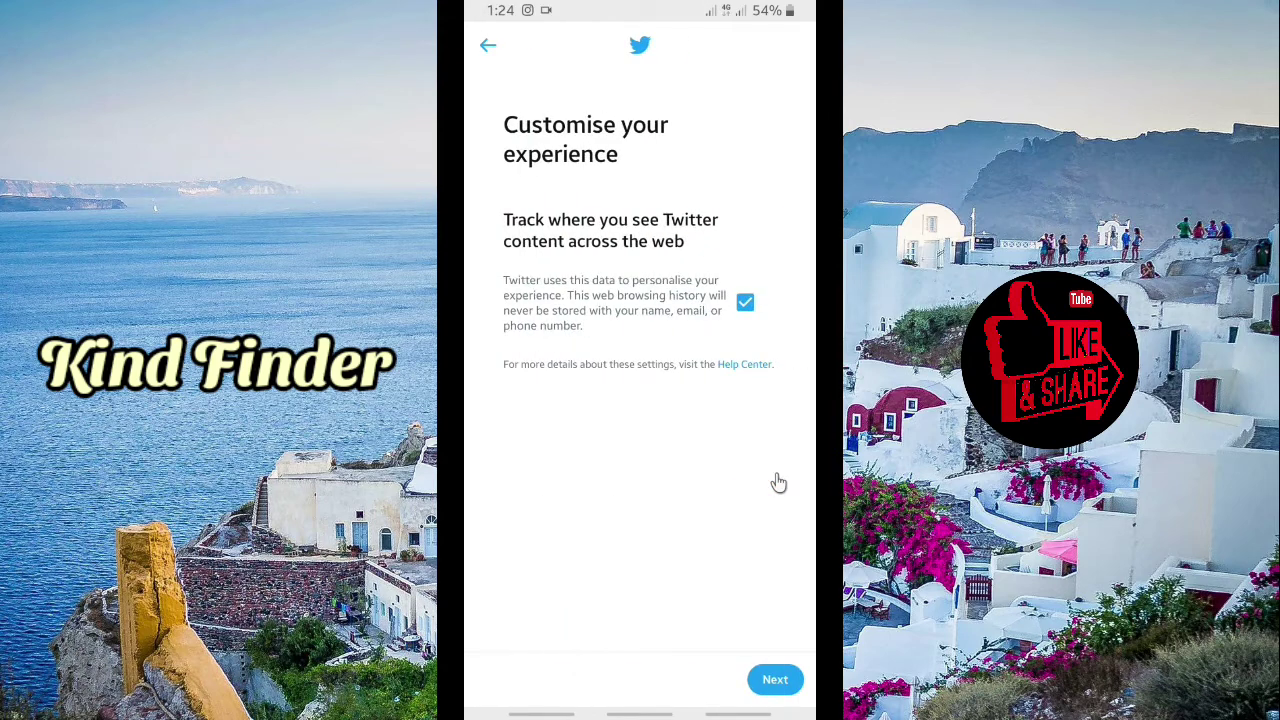
Step: Turn off tracking of content across the web and submit the sign-up
left_click(746, 303)
left_click(746, 303)
left_click(775, 681)
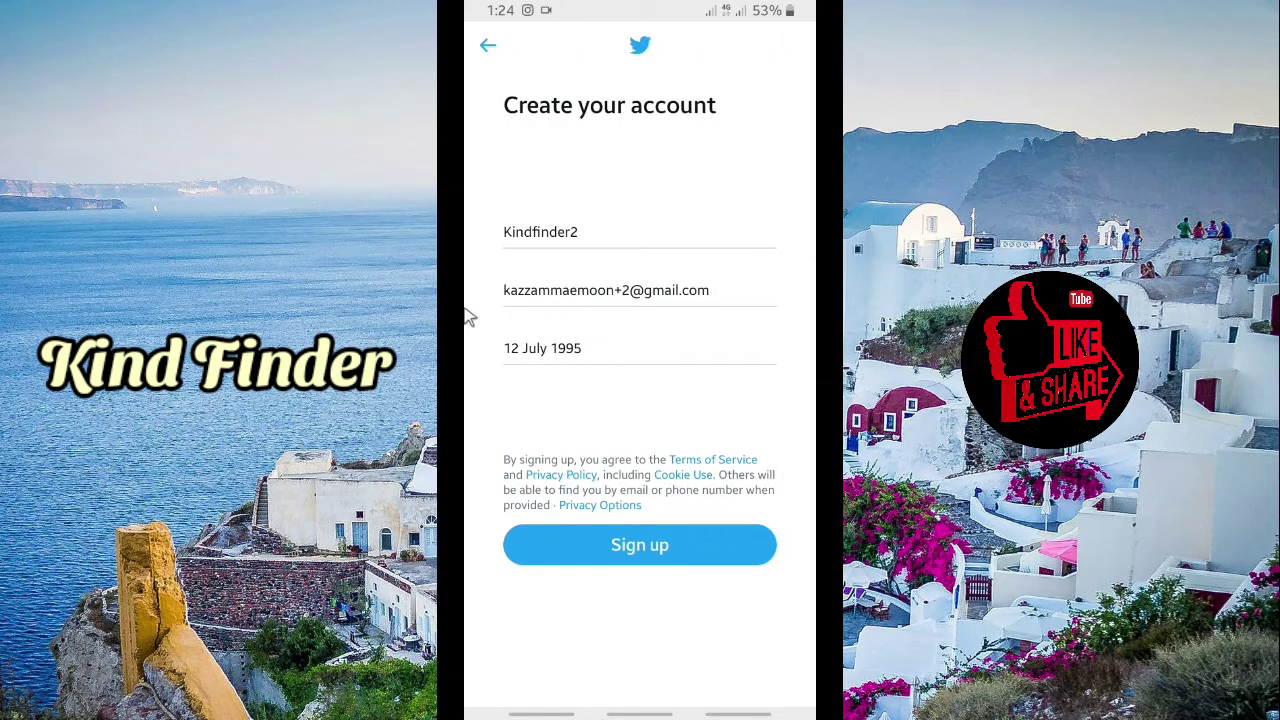
left_click(657, 552)
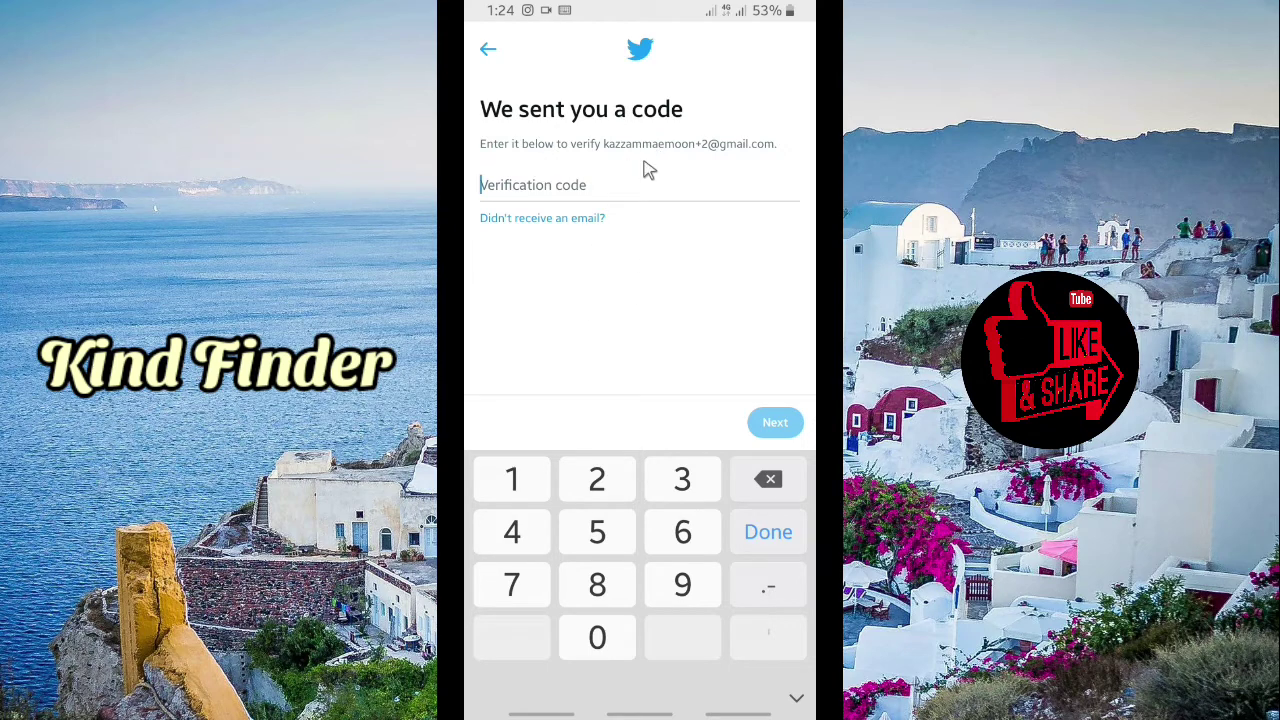
left_click_drag(625, 715, 634, 425)
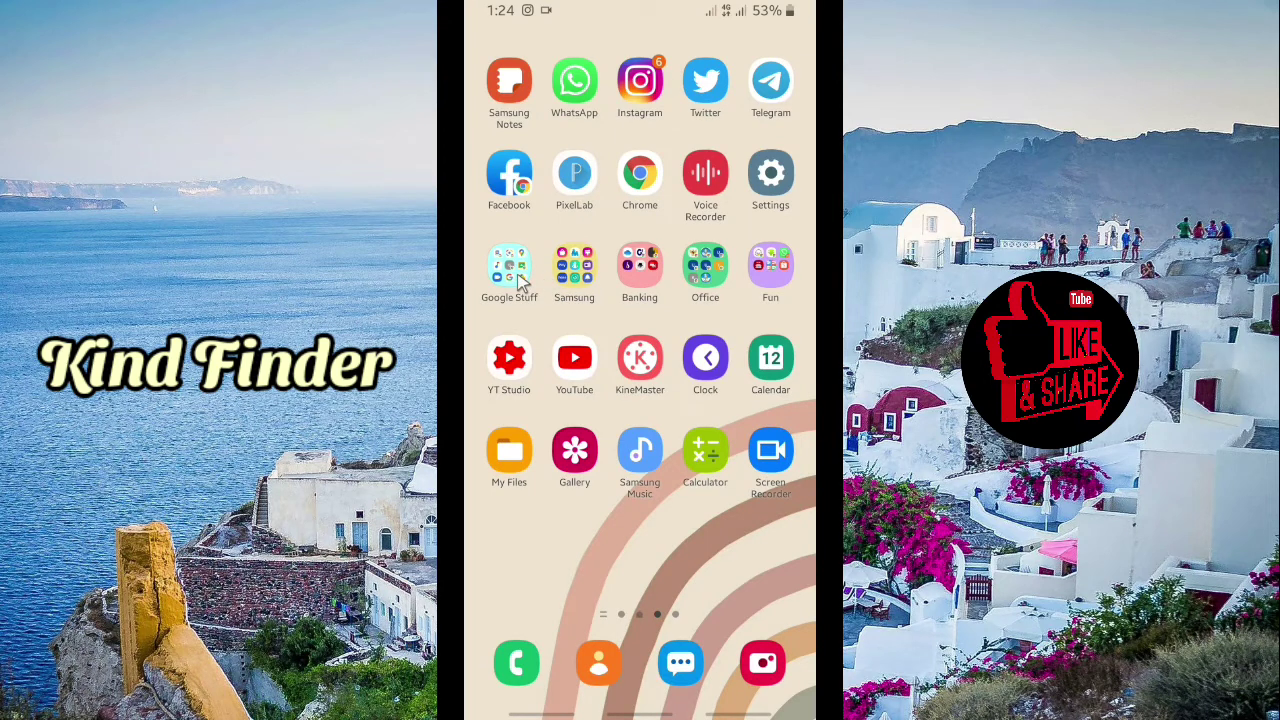
Step: Look up the verification code in Gmail and enter it on Twitter's verification page
left_click(518, 272)
left_click(688, 487)
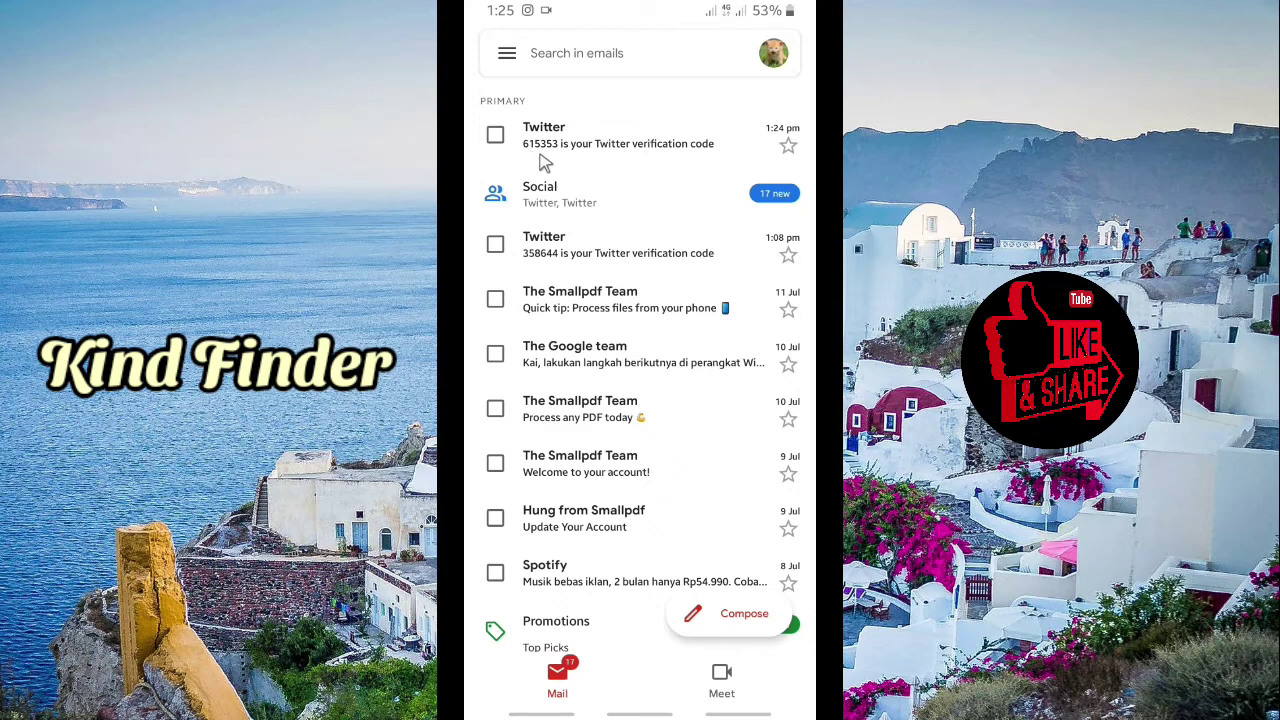
left_click_drag(558, 716, 583, 532)
left_click(614, 387)
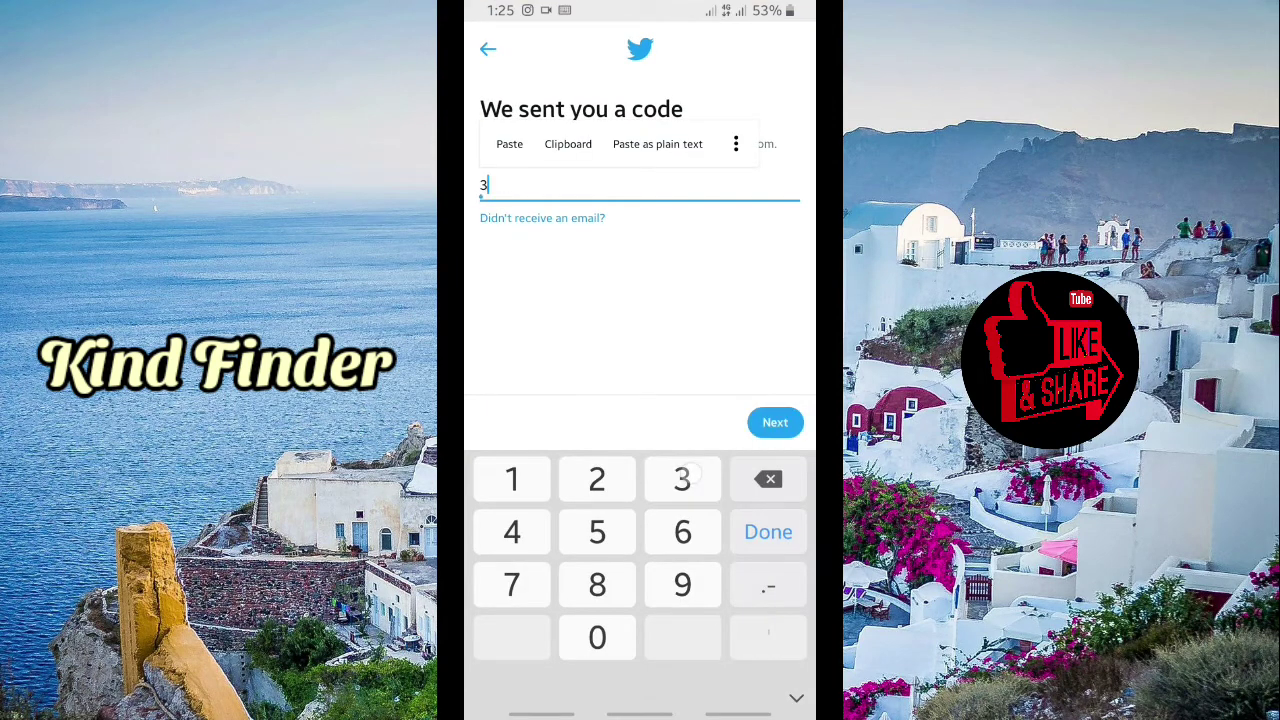
key("BackSpace")
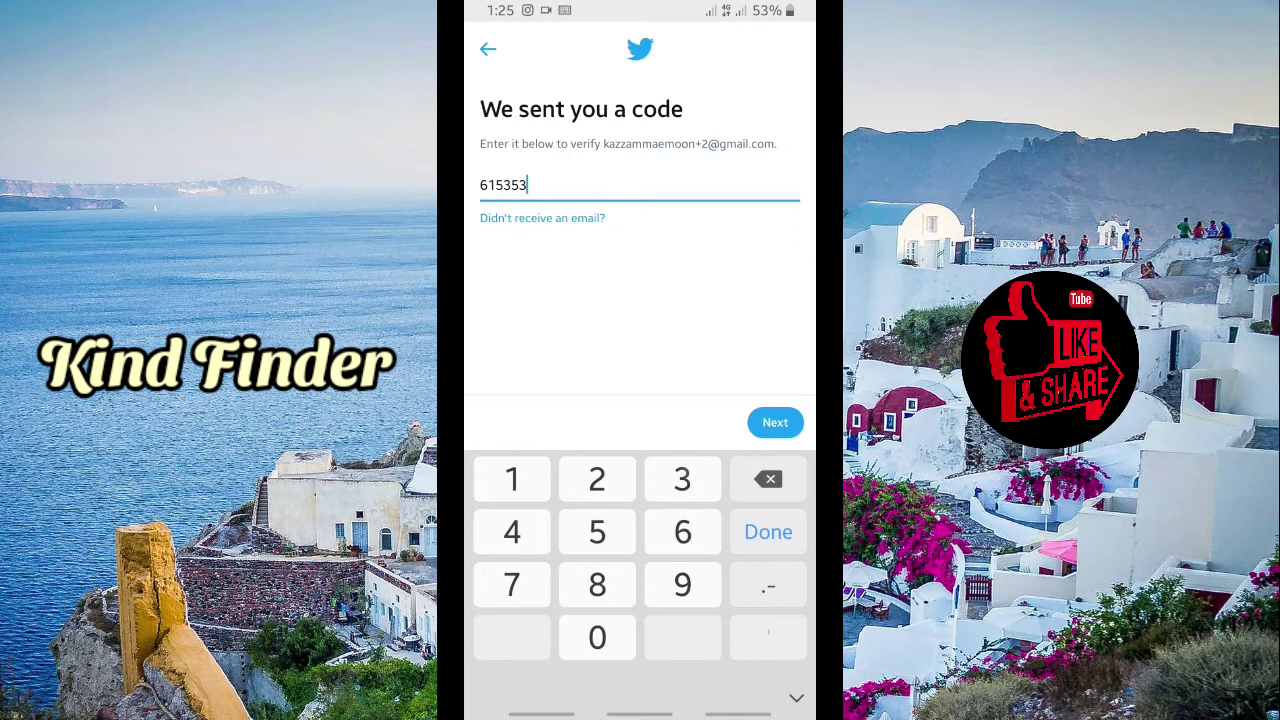
Step: Submit the verification code, then enter the new account's password and continue
left_click(775, 422)
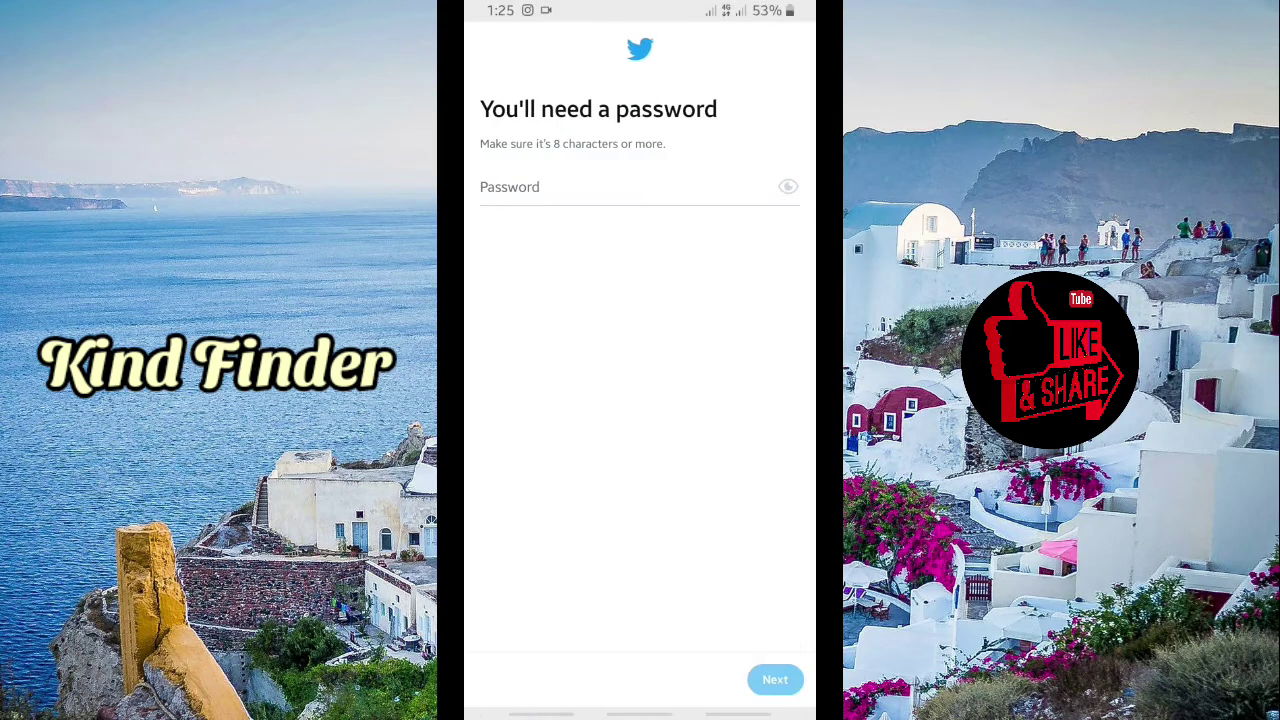
left_click(601, 202)
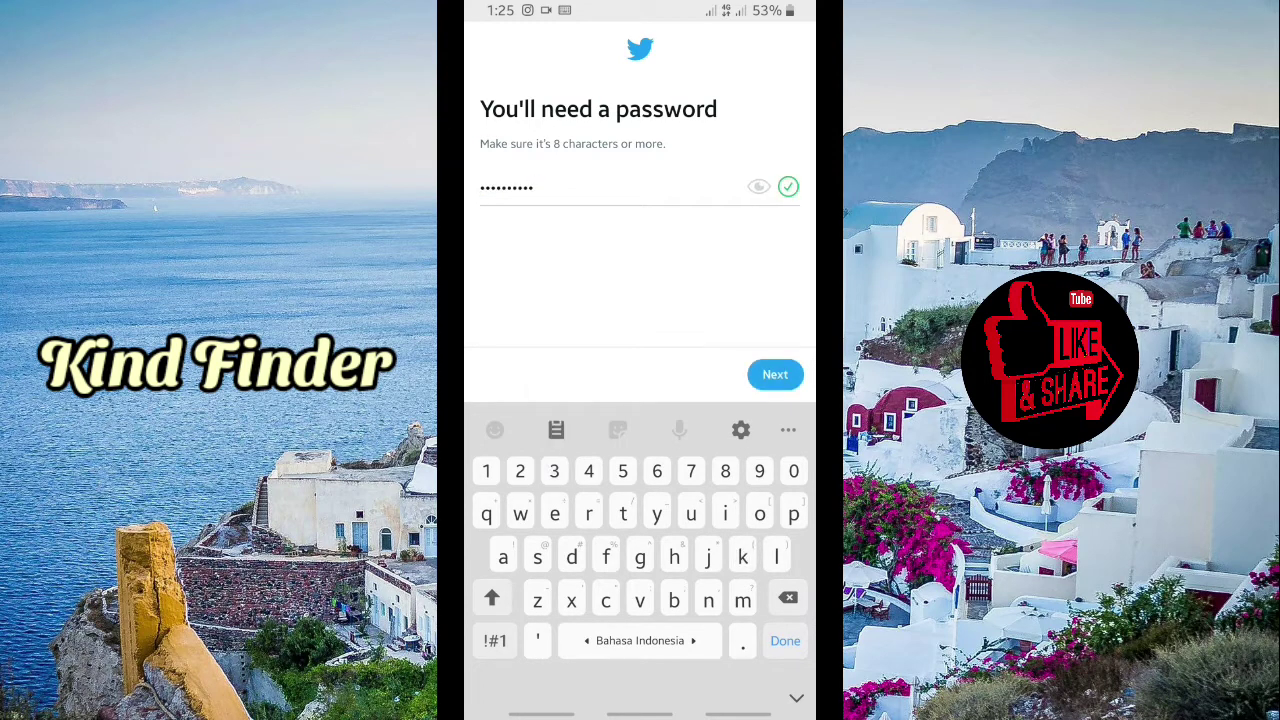
left_click(775, 374)
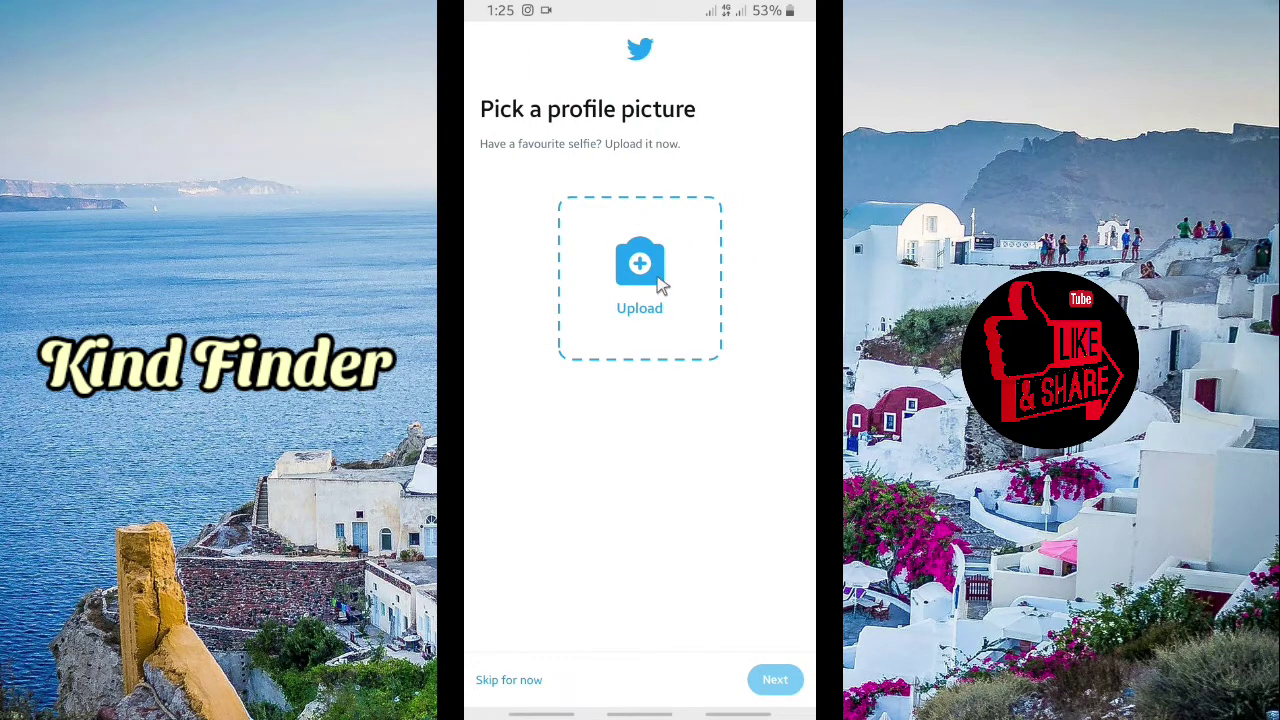
Step: Pick the koala photo from the gallery, reposition it in the crop circle, and apply it
left_click(640, 280)
left_click(628, 300)
left_click(647, 303)
left_click(624, 398)
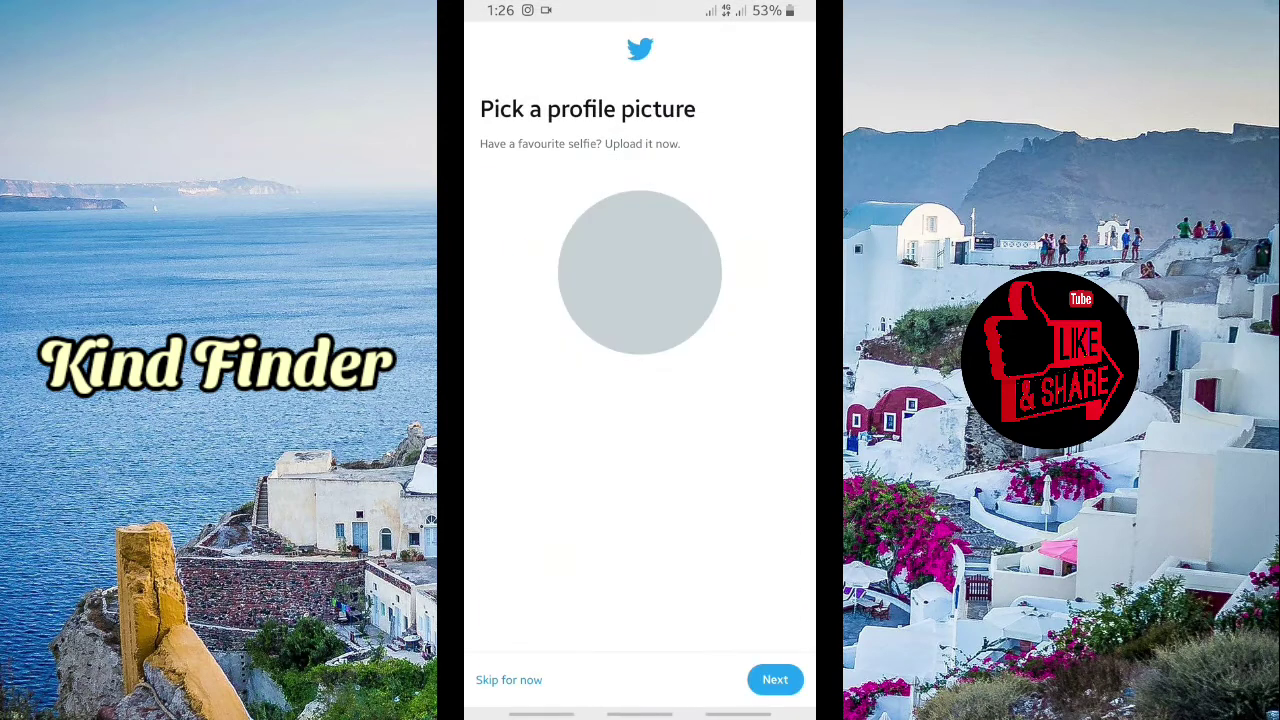
left_click_drag(710, 410, 710, 446)
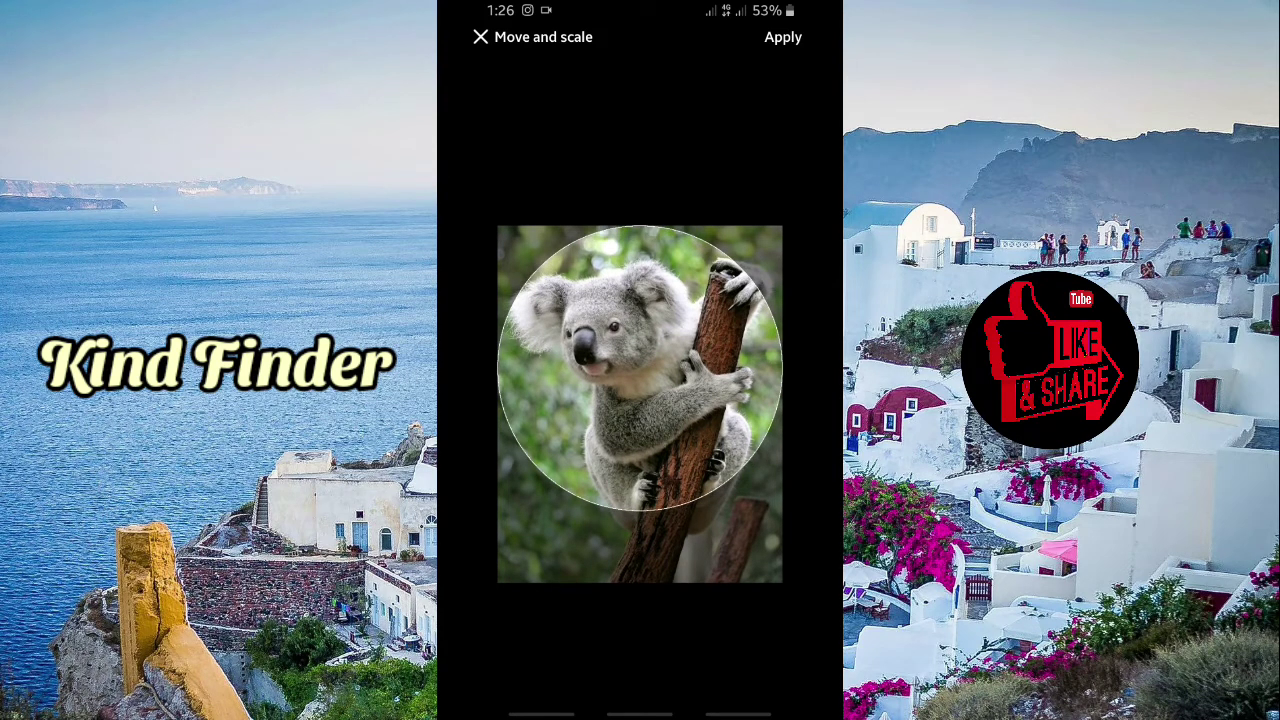
left_click(783, 37)
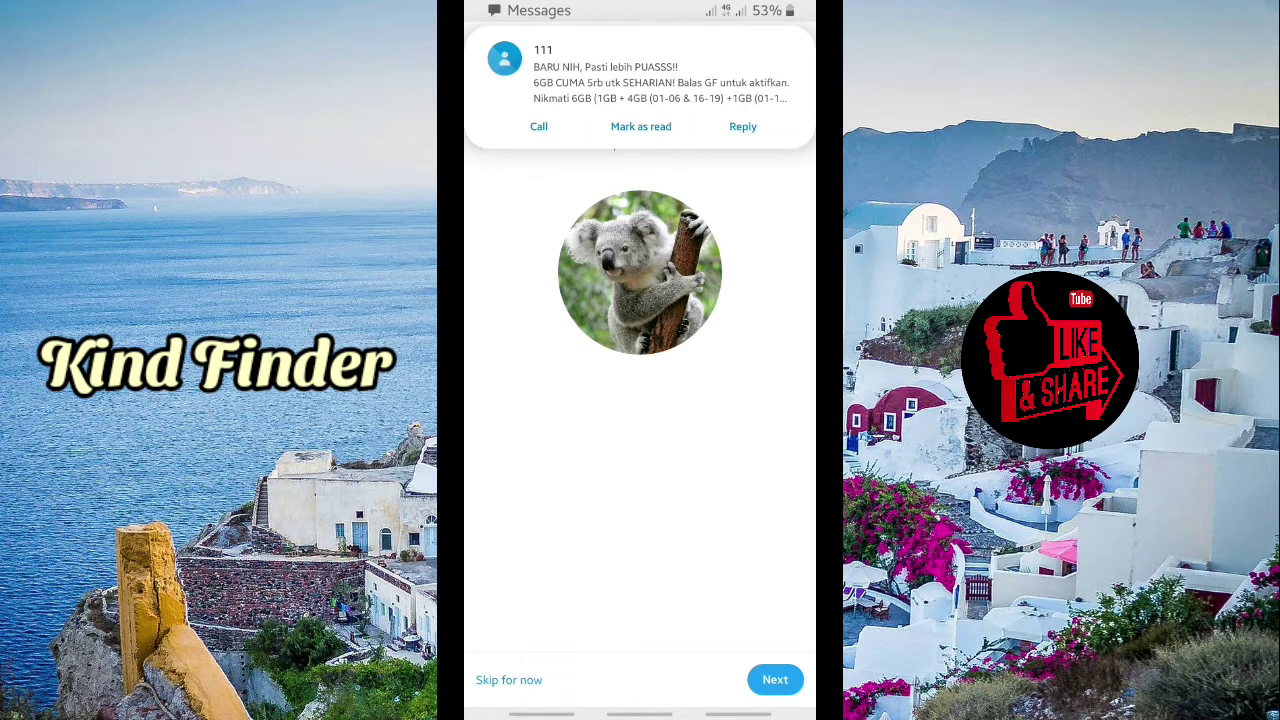
left_click(775, 682)
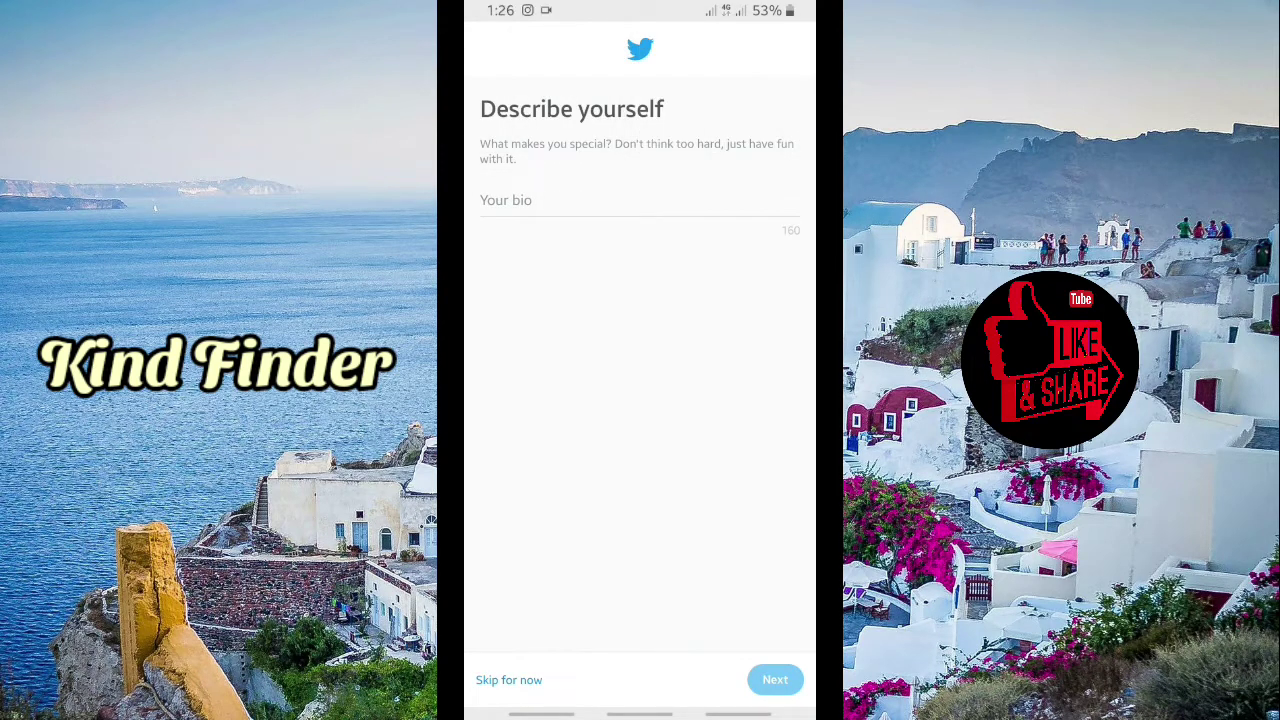
Step: Enter the bio 'Hi,I'm Koala' and submit it
type("Hi")
left_click(494, 640)
type(",")
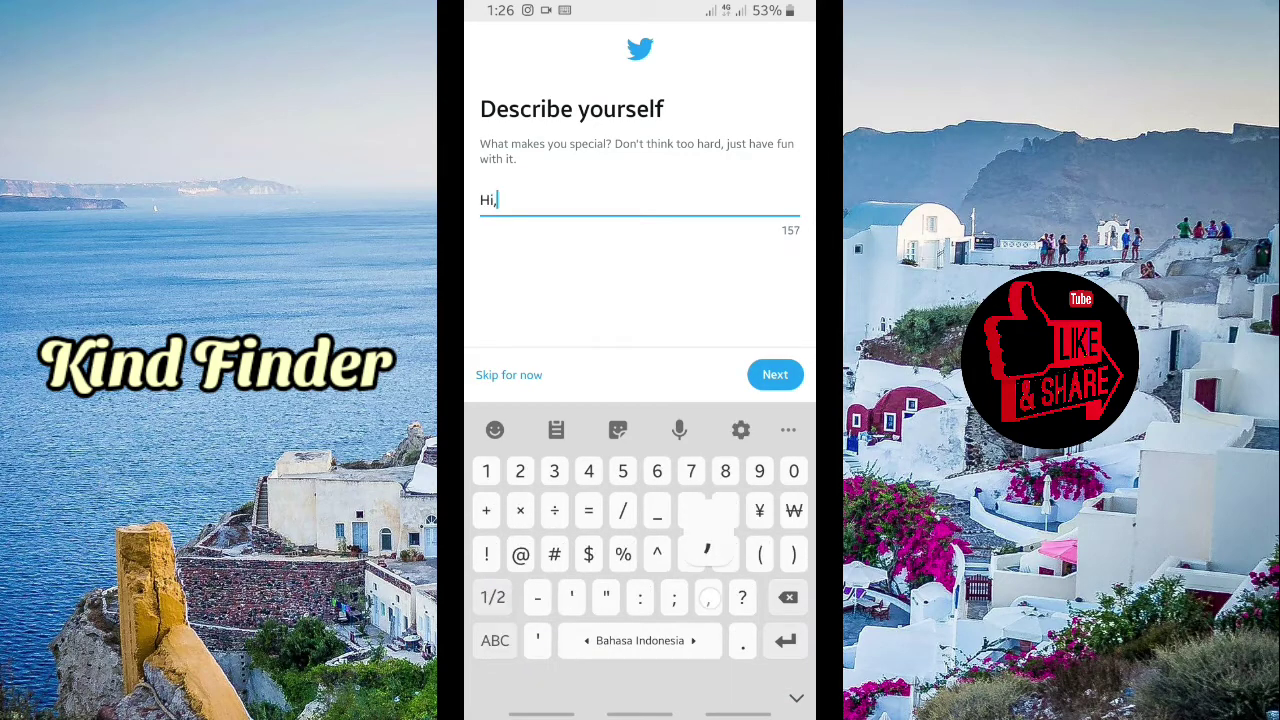
left_click(494, 640)
key("BackSpace")
type("I'm Koala")
left_click(760, 386)
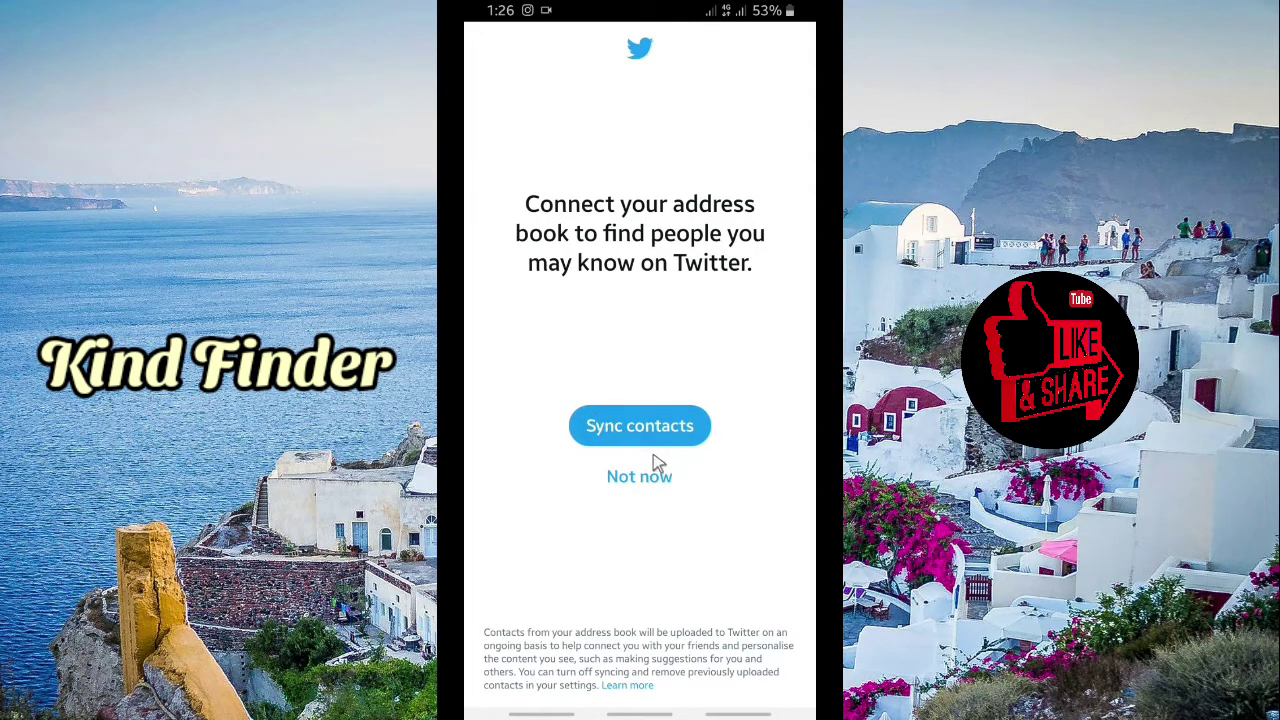
Step: Decline contact syncing, keep English as the language, and skip choosing topics
left_click(636, 481)
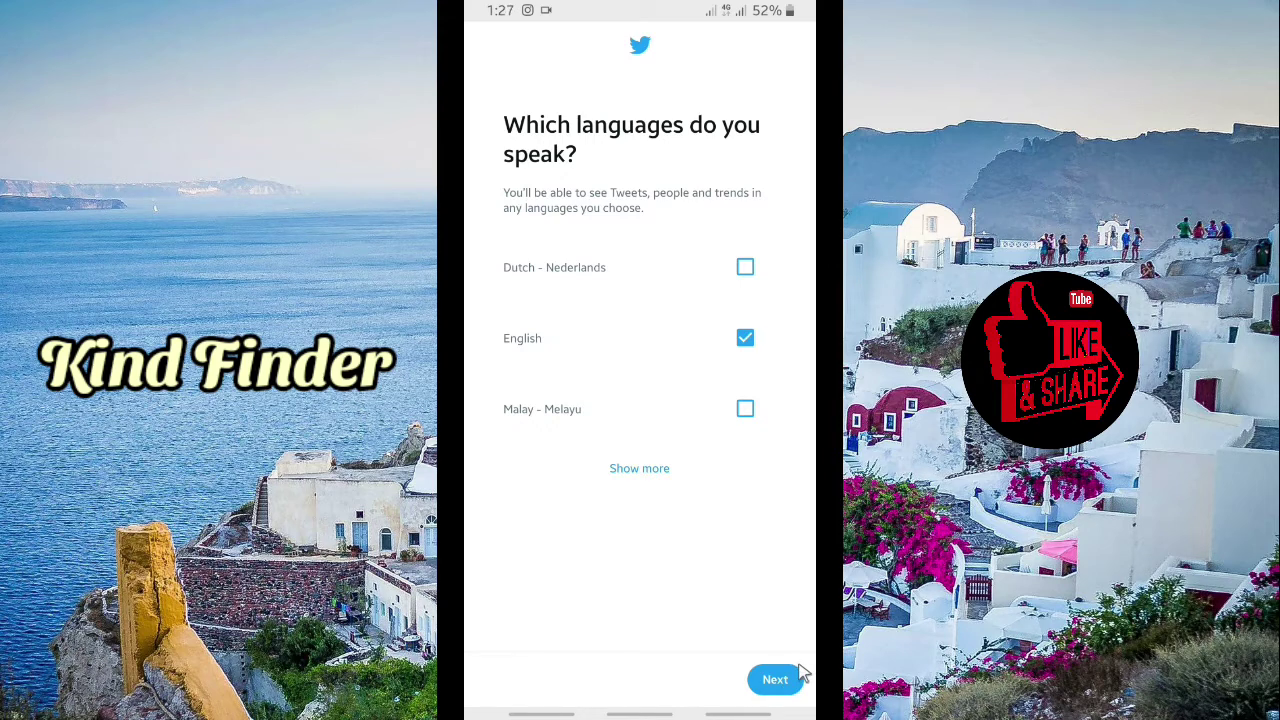
left_click(777, 688)
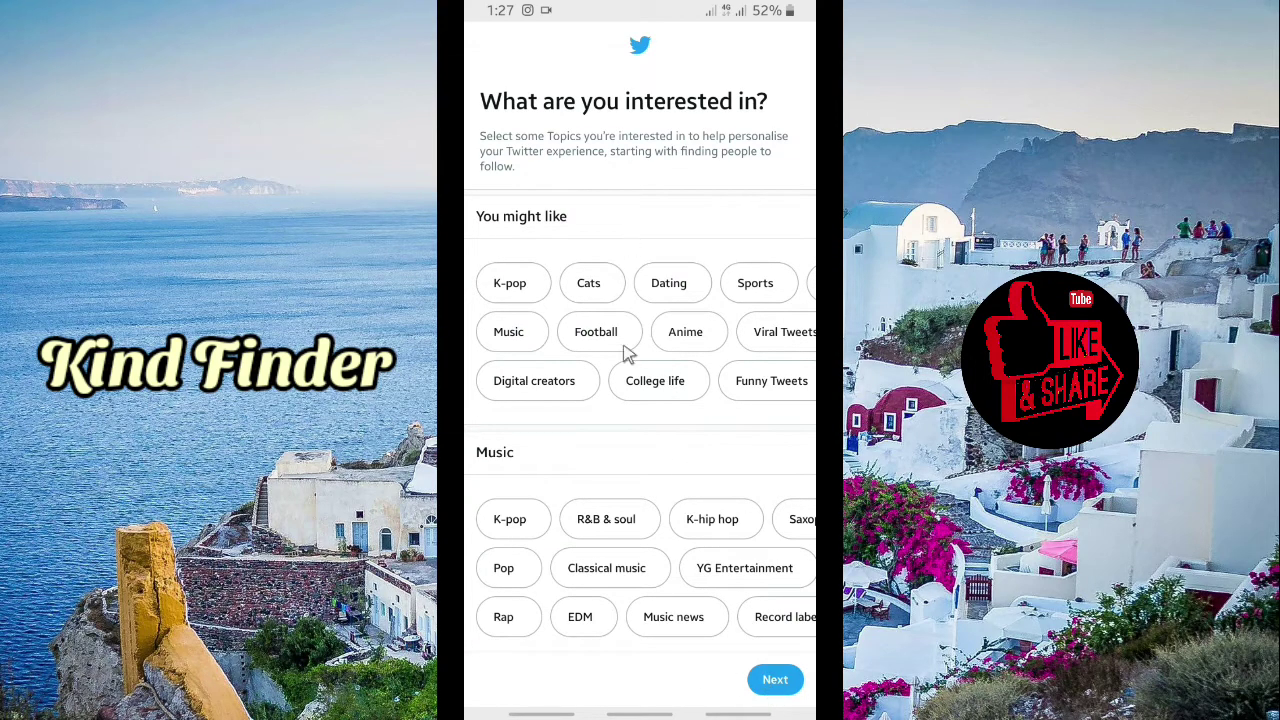
left_click(777, 684)
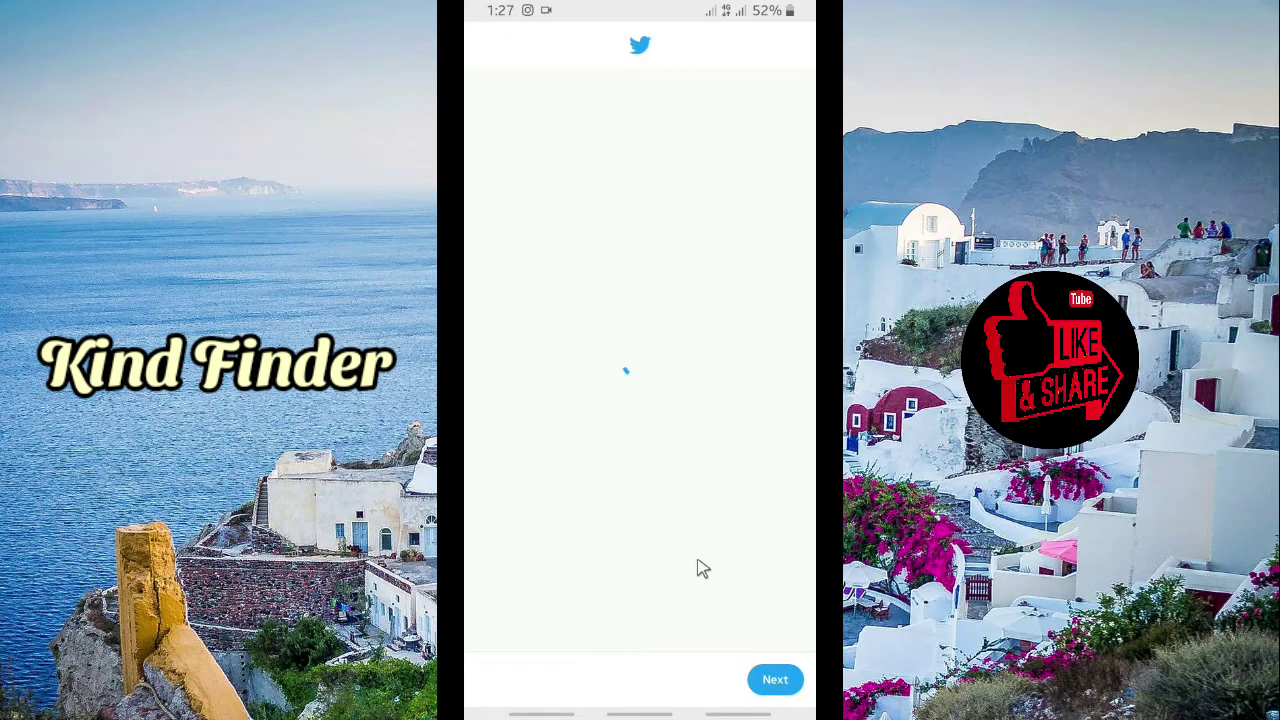
Step: Finish onboarding to the home timeline and open the drawer showing the new koala account
left_click(776, 681)
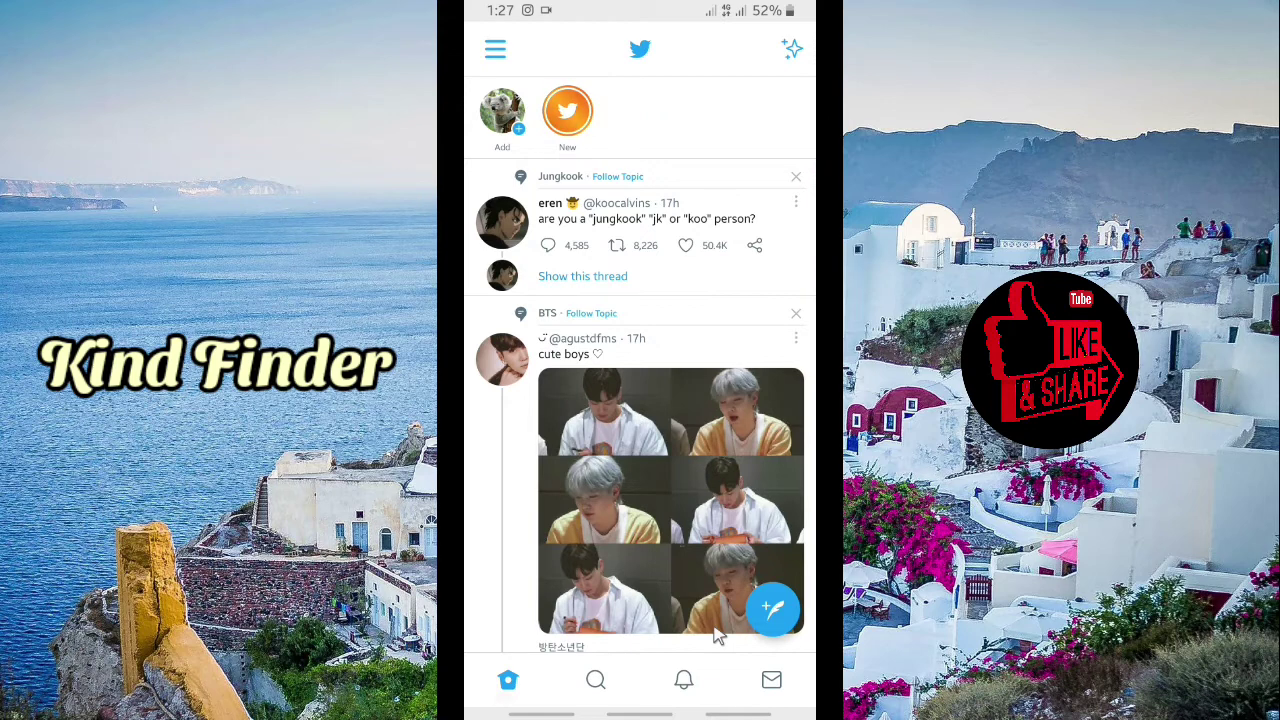
left_click(497, 55)
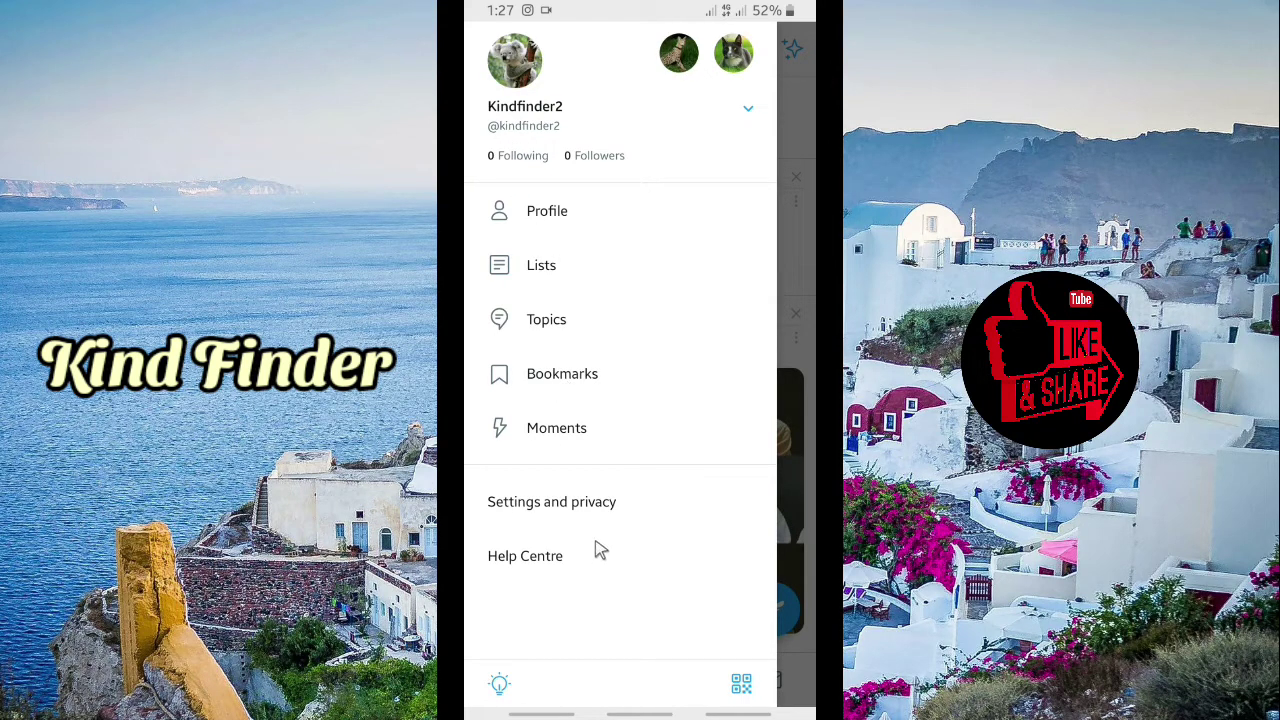
Step: Expand the account list in the drawer and choose Create a new account
left_click(749, 106)
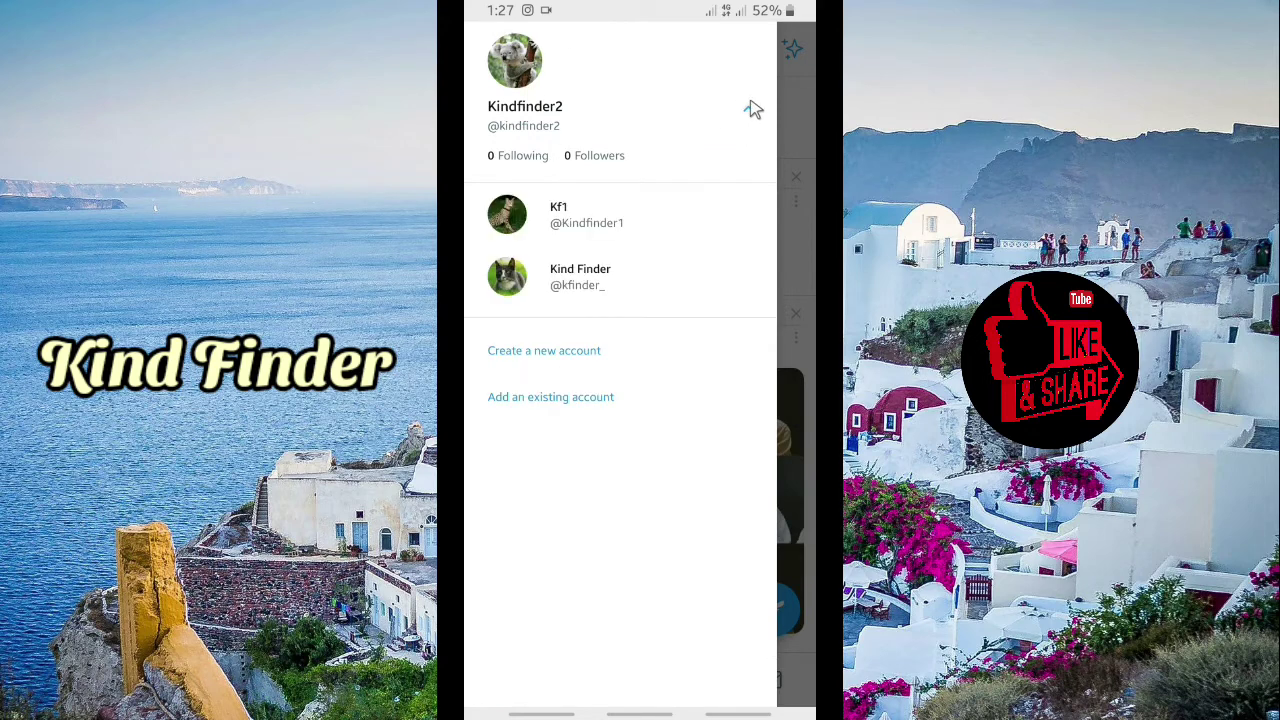
left_click(575, 352)
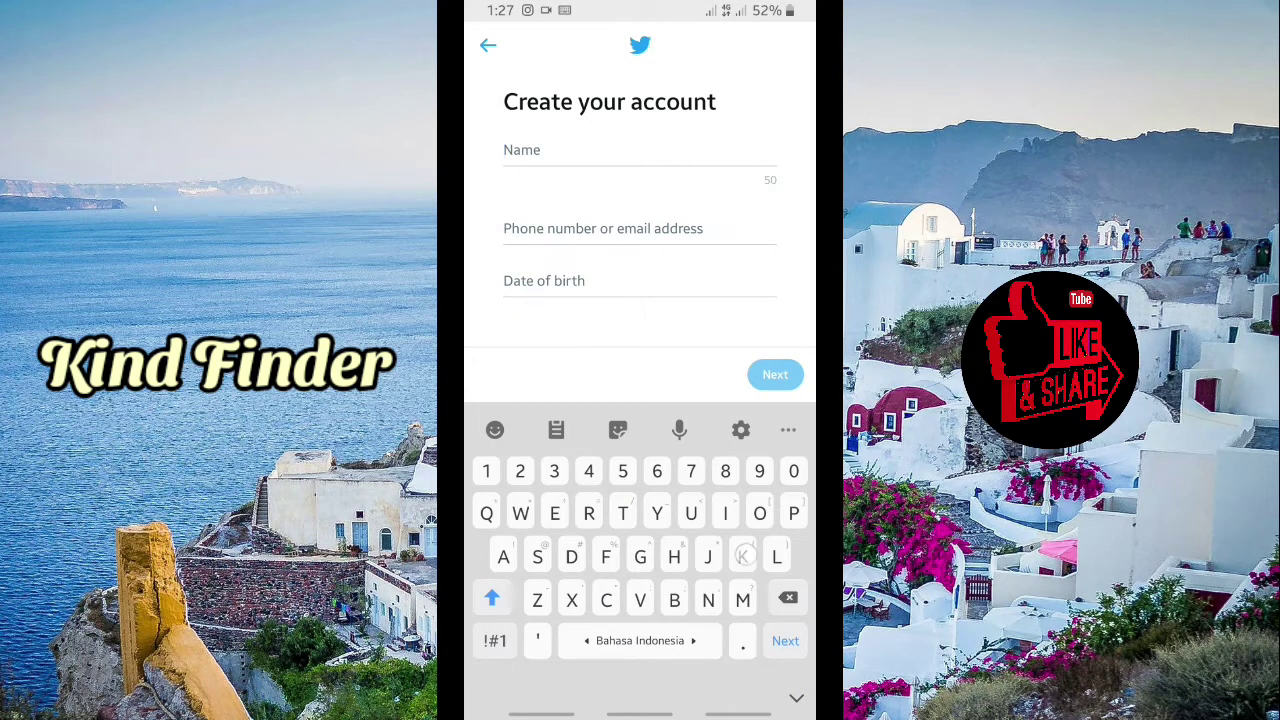
Step: Enter Kindfinder3 as the name and move to the phone-or-email field
type("Kindfi")
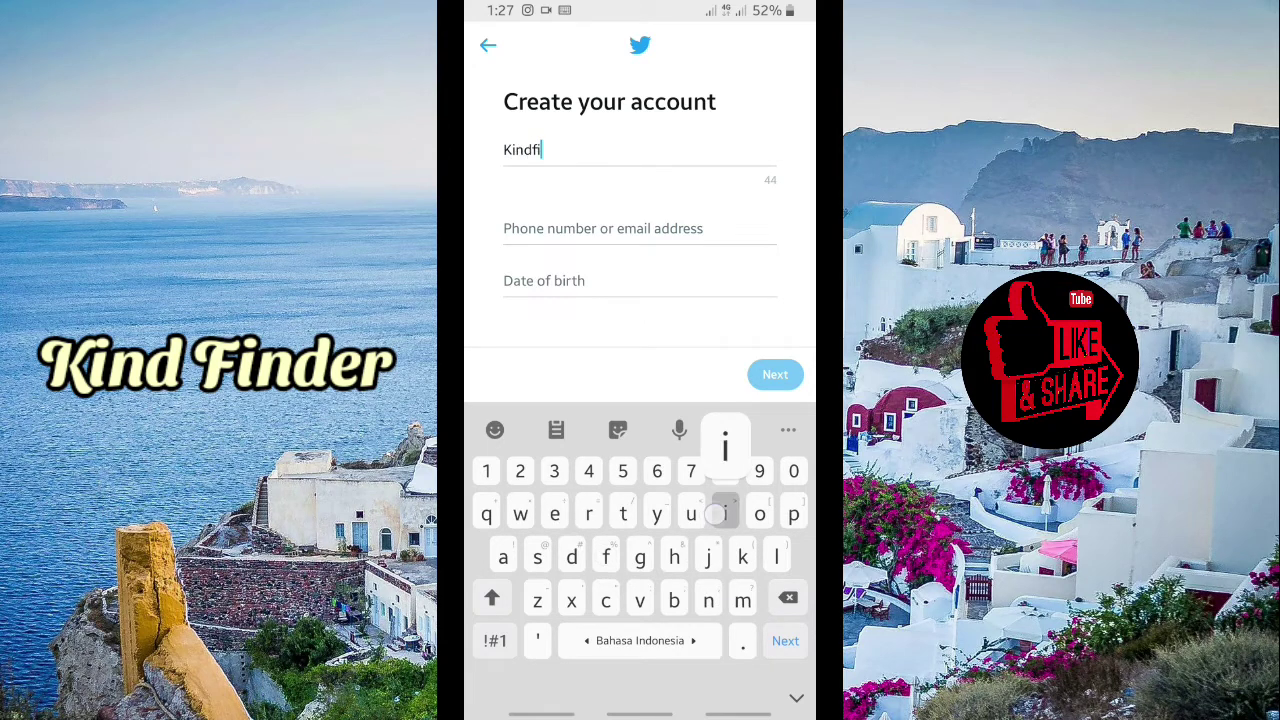
type("nder")
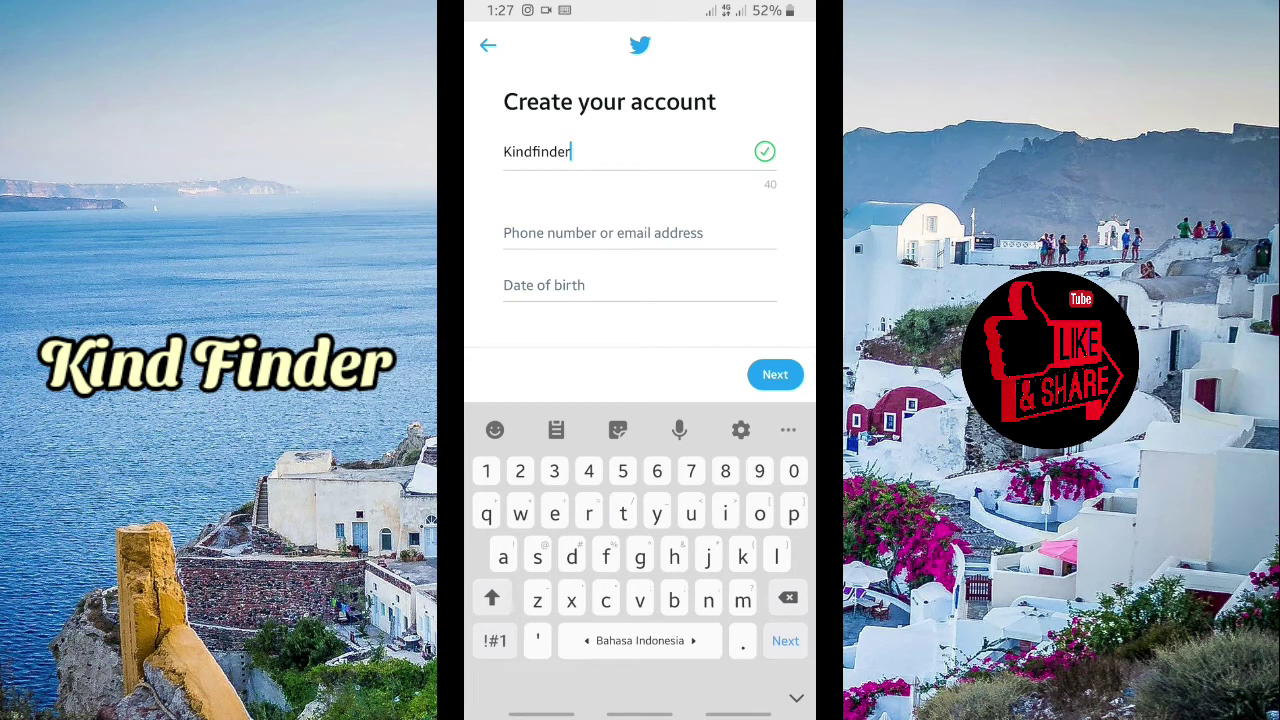
type("3")
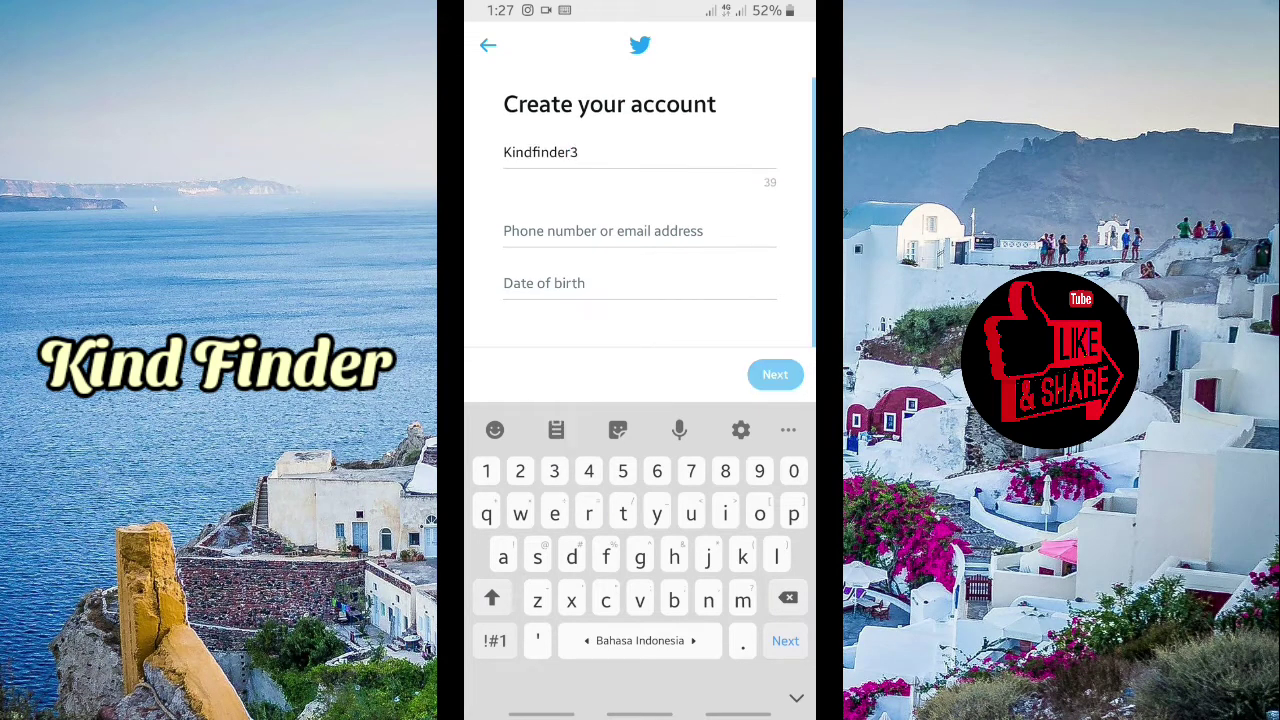
left_click(677, 243)
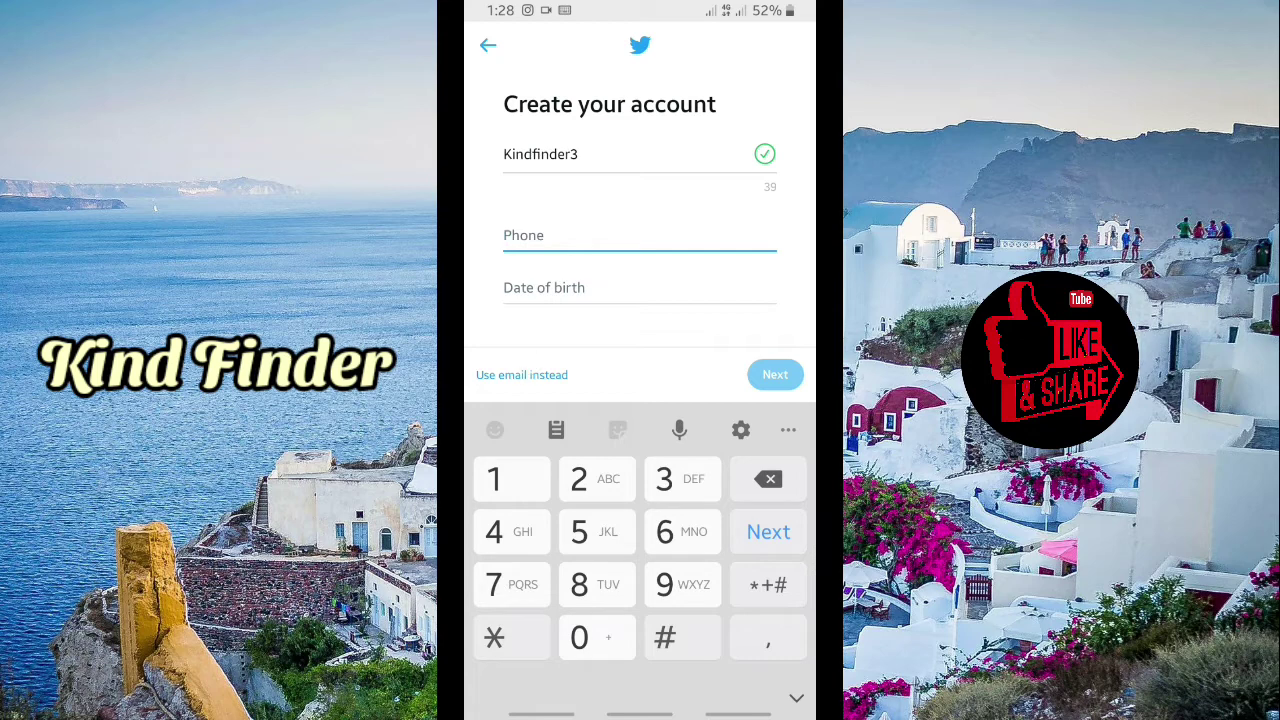
Step: Switch to e-mail, enter the account's e-mail address with a +3 alias before the @
left_click(521, 374)
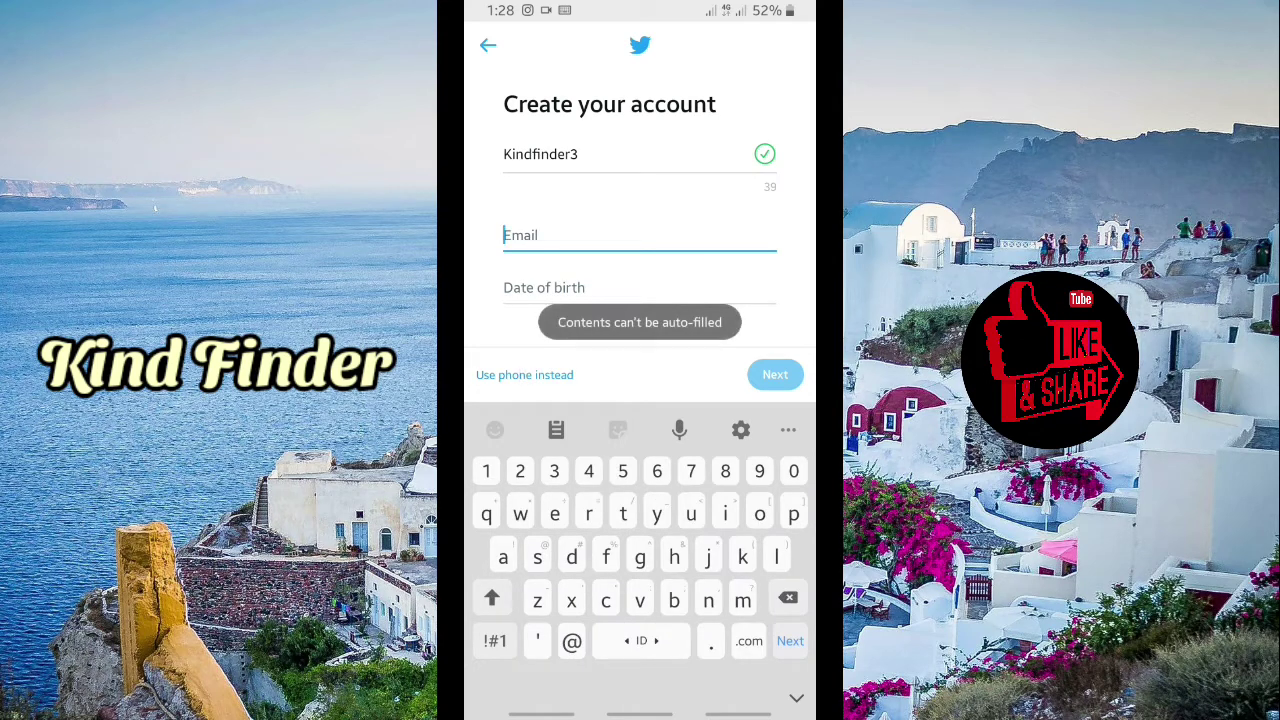
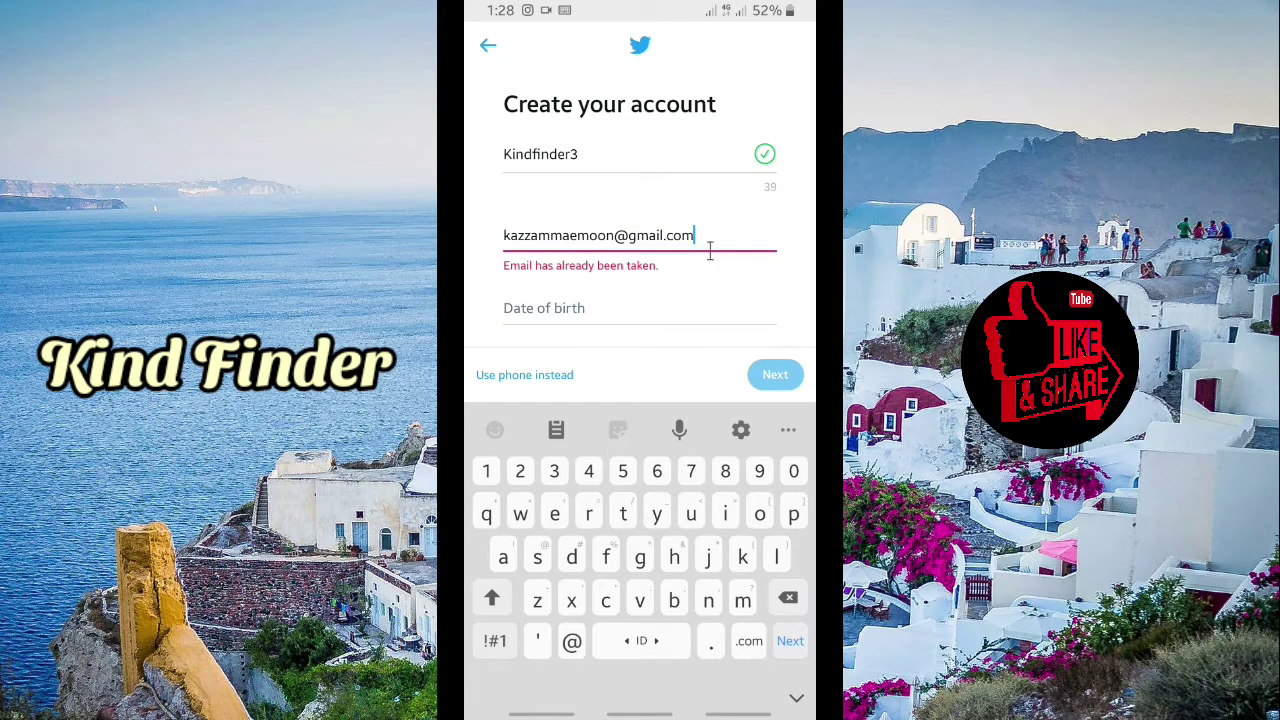
left_click(617, 235)
left_click(495, 640)
type("+")
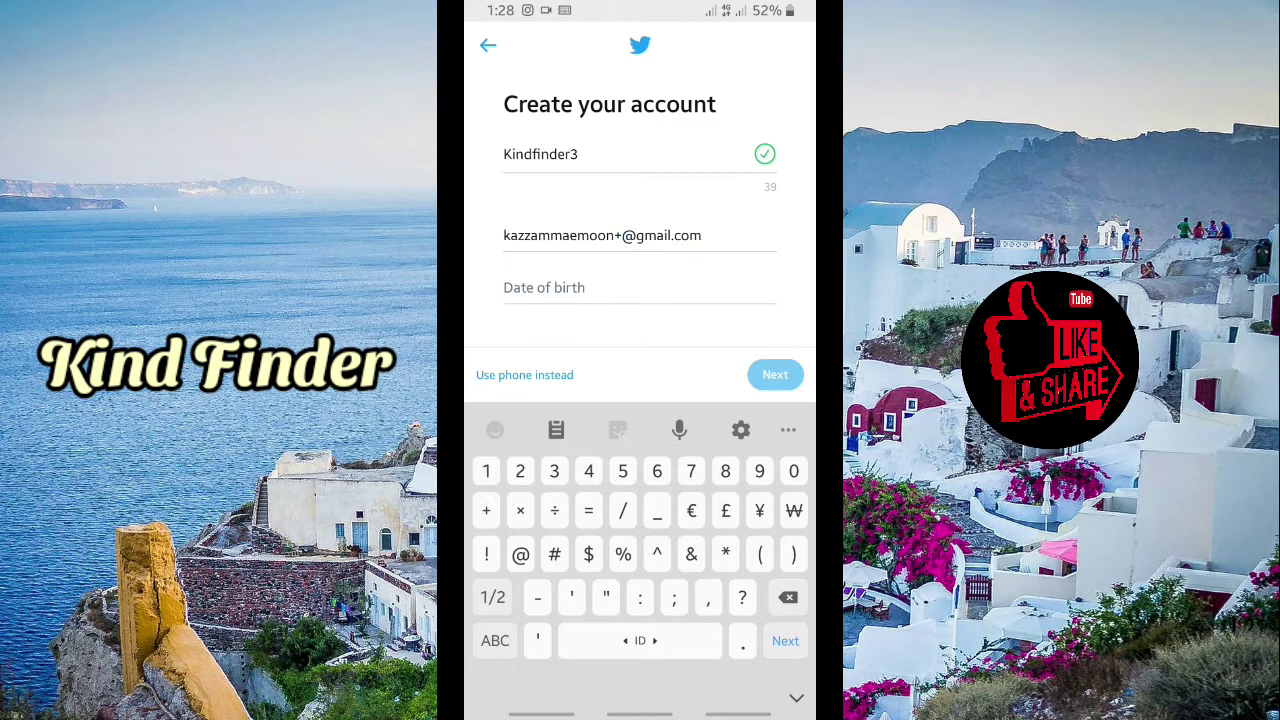
type("3")
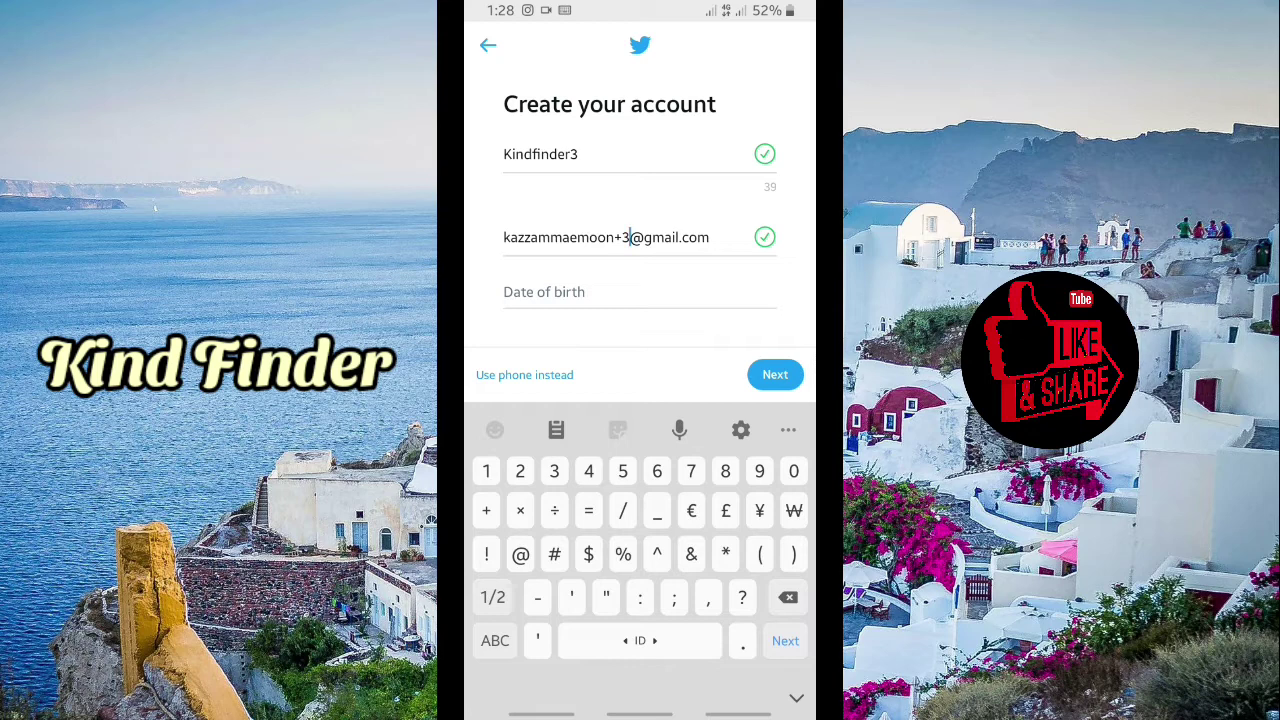
left_click(530, 290)
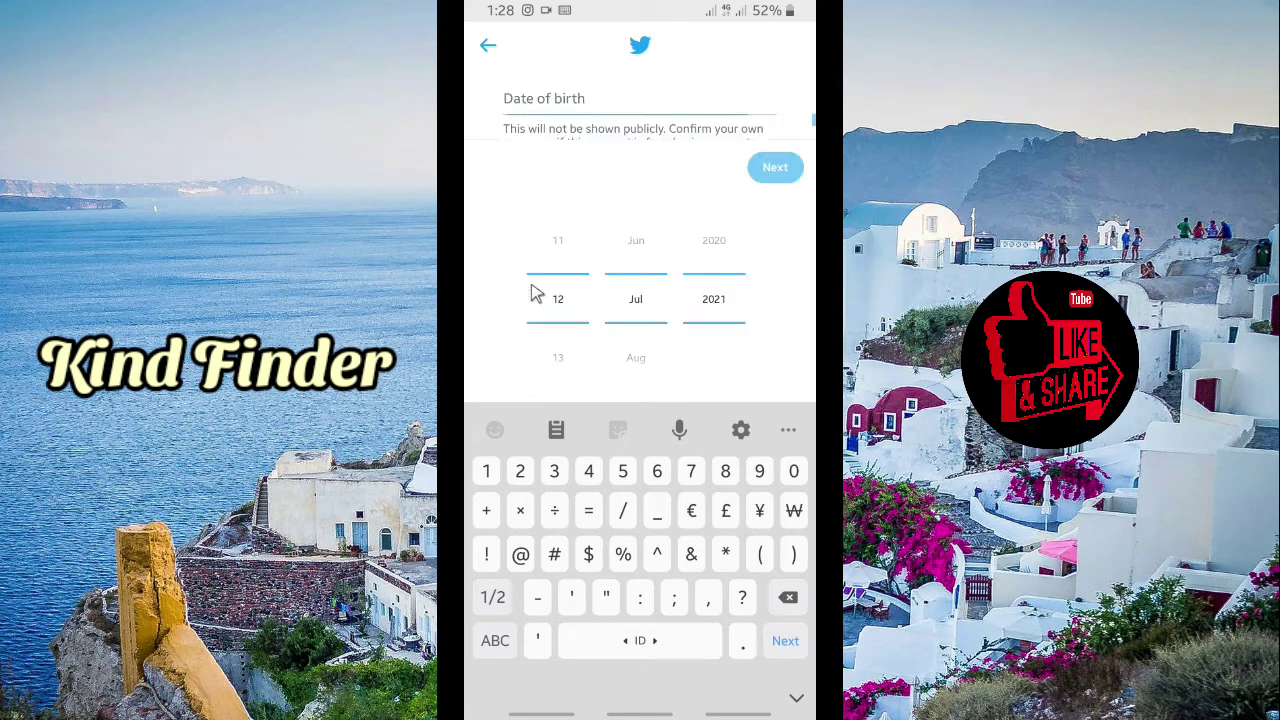